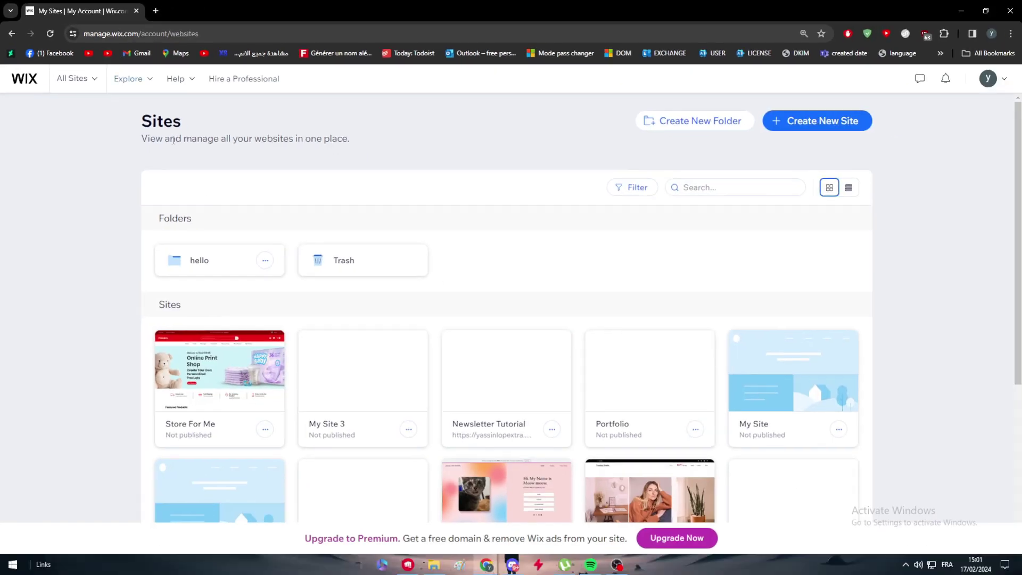
Scroll down the Turning Heads Home page in the Wix Editor.
{"action": "scroll", "coordinate": [274, 335], "scroll_direction": "down", "scroll_amount": 2}
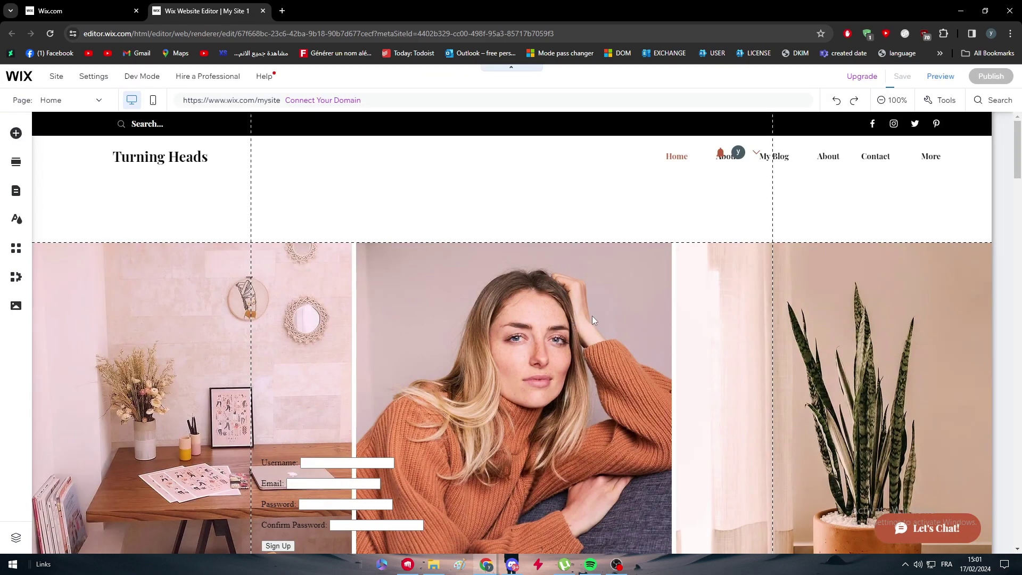
Scroll down the Home page to the section border just above the contact footer.
{"action": "scroll", "coordinate": [612, 312], "scroll_direction": "down", "scroll_amount": 3}
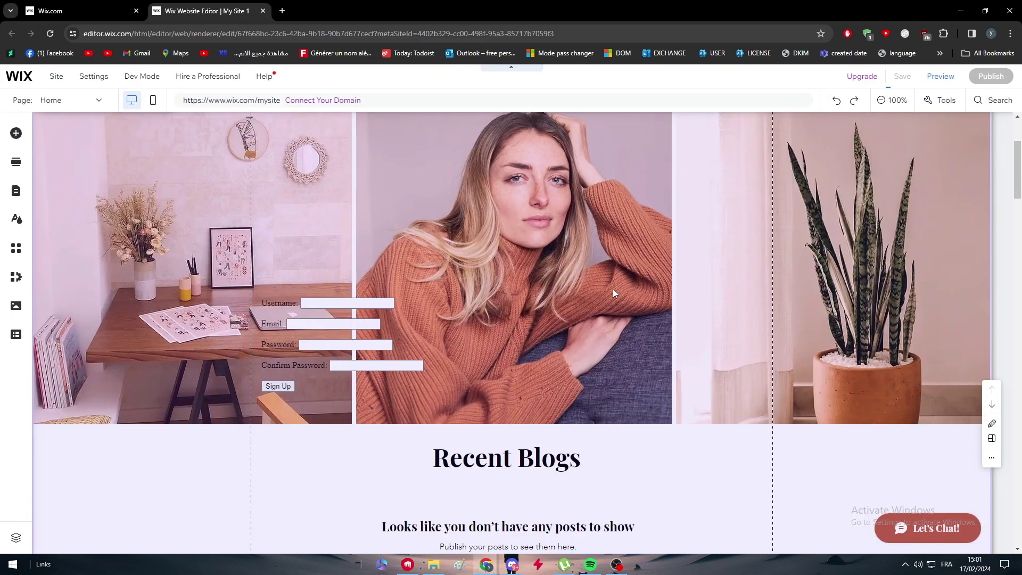
{"action": "scroll", "coordinate": [628, 296], "scroll_direction": "down", "scroll_amount": 6}
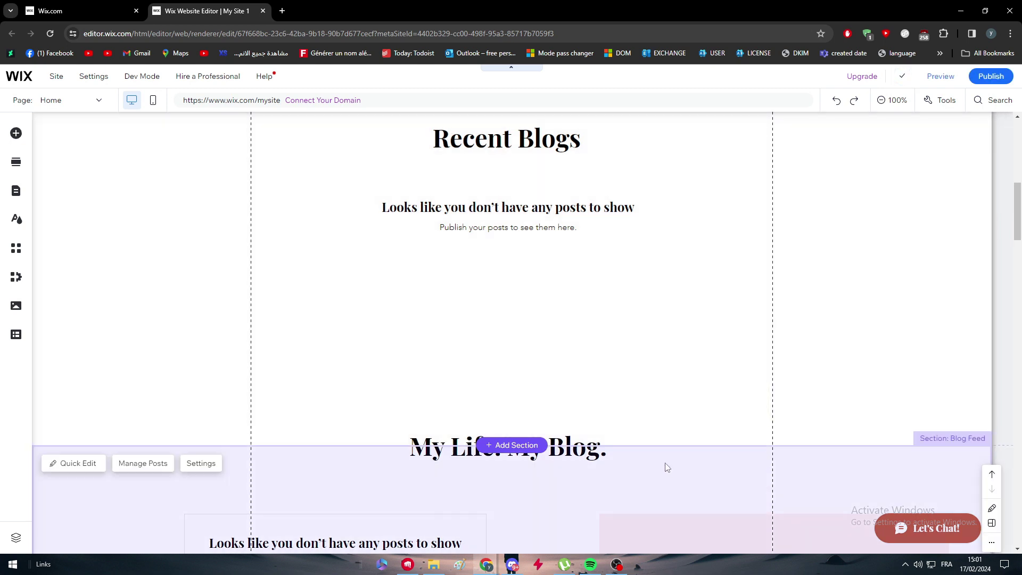
{"action": "scroll", "coordinate": [613, 479], "scroll_direction": "down", "scroll_amount": 12}
{"action": "scroll", "coordinate": [893, 381], "scroll_direction": "up", "scroll_amount": 5}
{"action": "scroll", "coordinate": [809, 382], "scroll_direction": "down", "scroll_amount": 12}
{"action": "scroll", "coordinate": [757, 399], "scroll_direction": "down", "scroll_amount": 20}
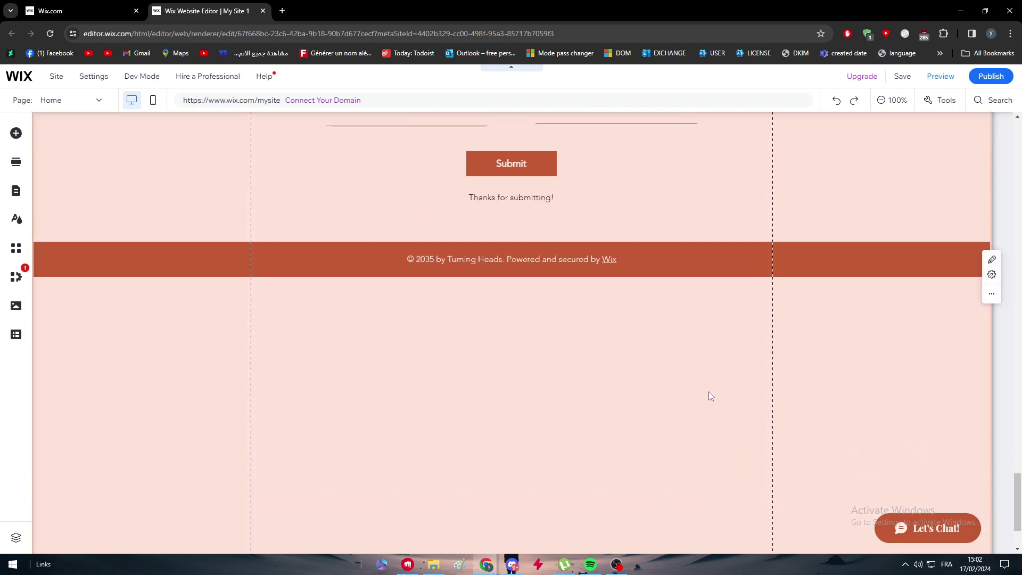
{"action": "scroll", "coordinate": [713, 386], "scroll_direction": "up", "scroll_amount": 5}
{"action": "scroll", "coordinate": [657, 317], "scroll_direction": "down", "scroll_amount": 7}
{"action": "scroll", "coordinate": [719, 405], "scroll_direction": "up", "scroll_amount": 7}
{"action": "scroll", "coordinate": [650, 399], "scroll_direction": "up", "scroll_amount": 8}
{"action": "scroll", "coordinate": [536, 445], "scroll_direction": "down", "scroll_amount": 1}
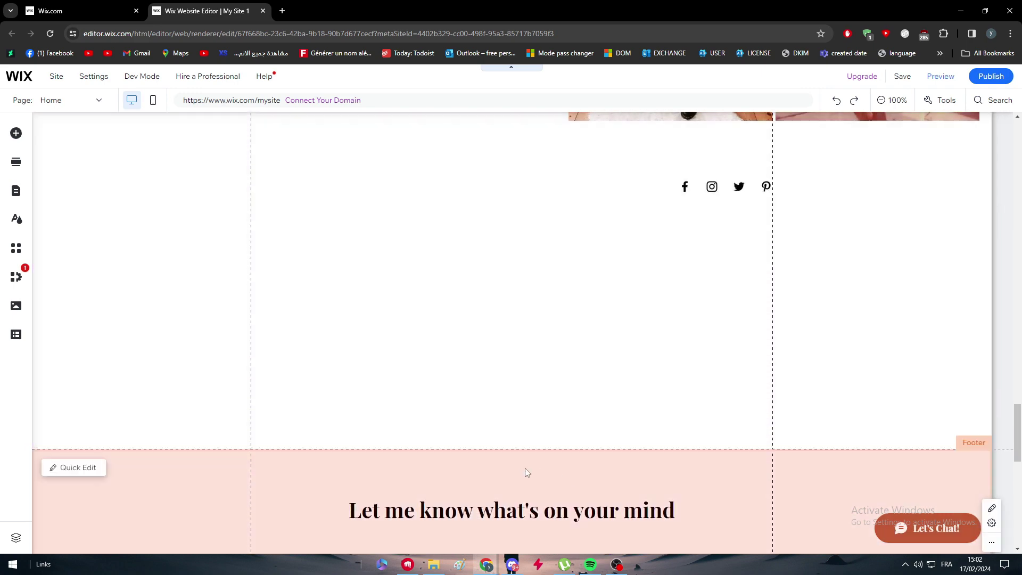
{"action": "mouse_move", "coordinate": [505, 450]}
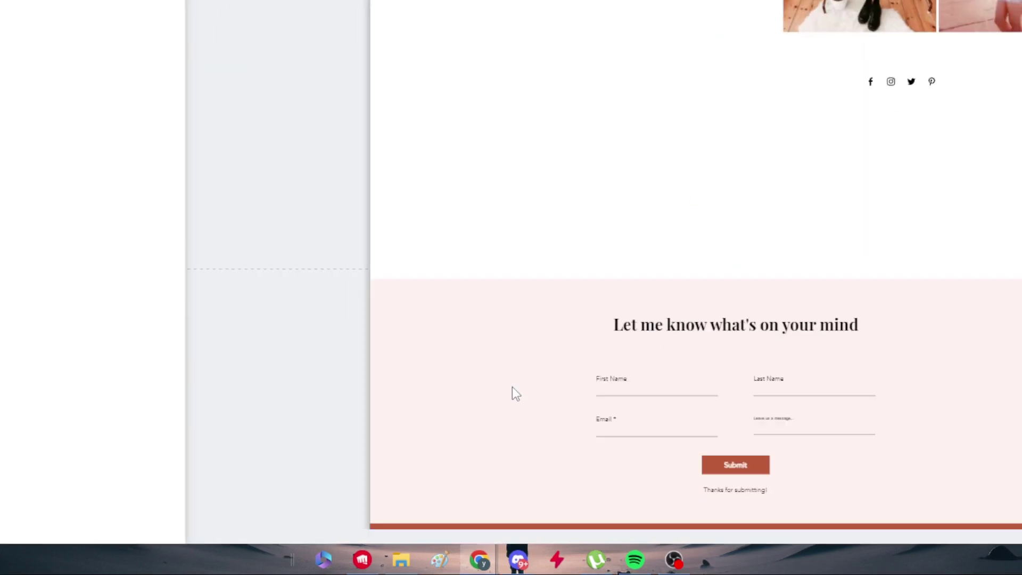
Start a new section above the footer and switch to browsing individual elements.
{"action": "left_click", "coordinate": [513, 388]}
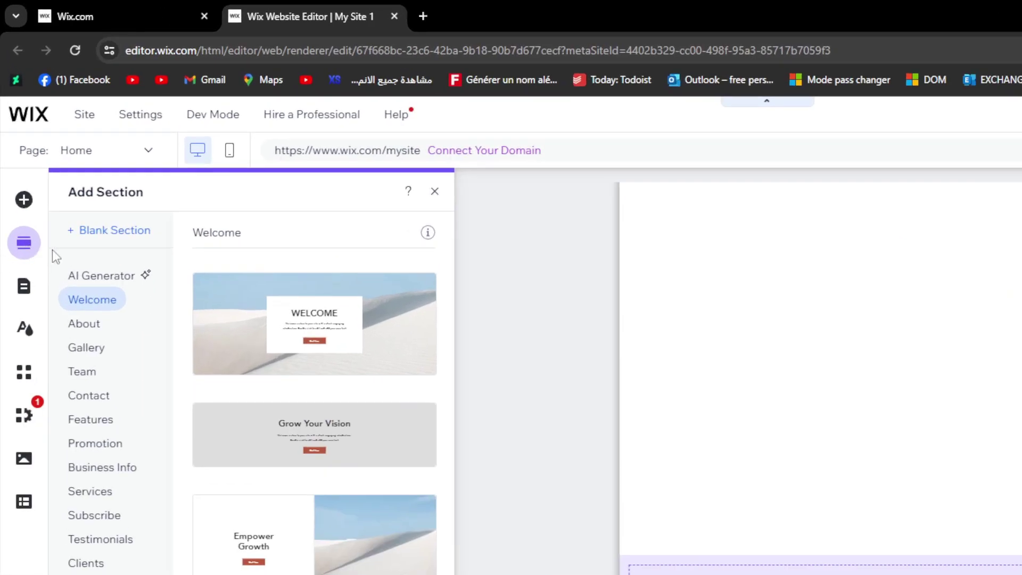
{"action": "left_click", "coordinate": [30, 209]}
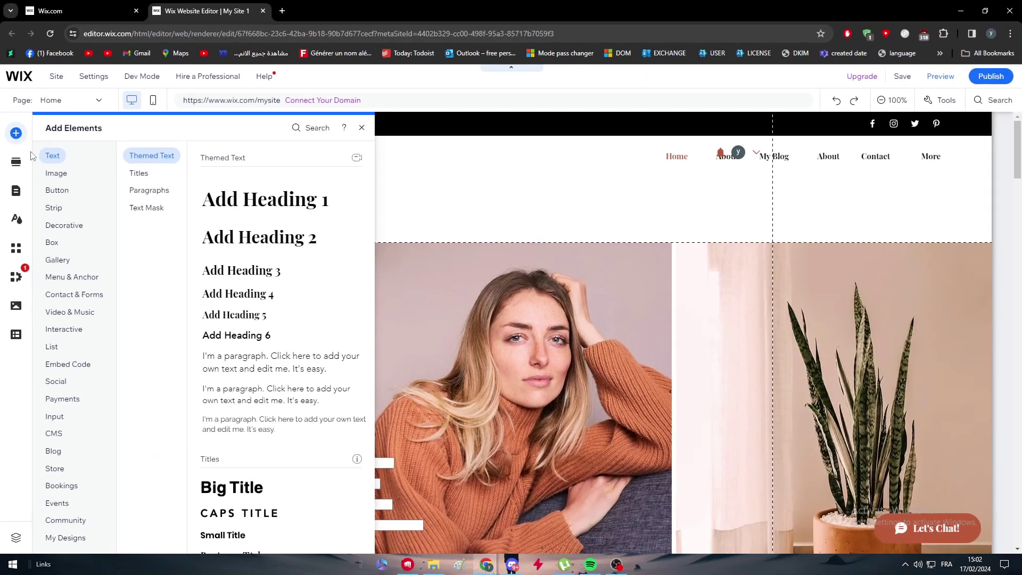
{"action": "left_click", "coordinate": [84, 260]}
{"action": "left_click", "coordinate": [85, 286]}
Scroll through the button elements and view the payment button options.
{"action": "scroll", "coordinate": [714, 331], "scroll_direction": "down", "scroll_amount": 10}
{"action": "scroll", "coordinate": [691, 344], "scroll_direction": "down", "scroll_amount": 15}
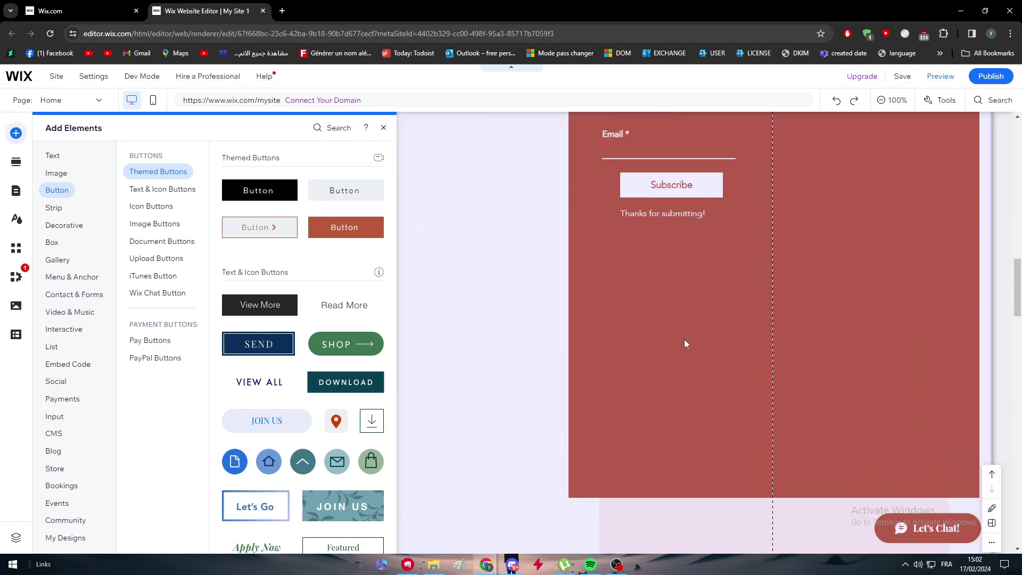
{"action": "scroll", "coordinate": [706, 351], "scroll_direction": "down", "scroll_amount": 8}
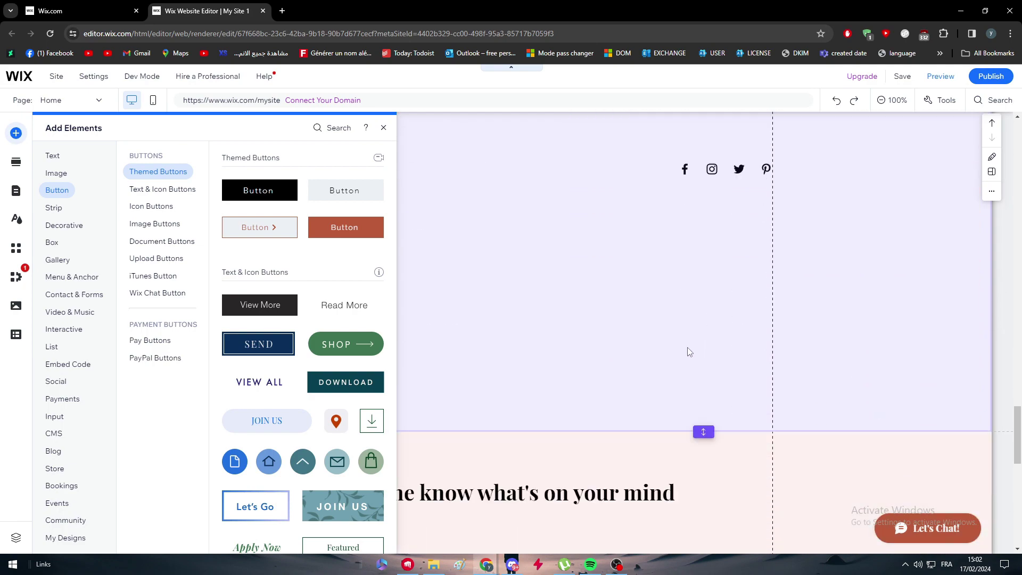
{"action": "scroll", "coordinate": [659, 347], "scroll_direction": "up", "scroll_amount": 3}
{"action": "scroll", "coordinate": [659, 347], "scroll_direction": "down", "scroll_amount": 4}
{"action": "scroll", "coordinate": [653, 349], "scroll_direction": "up", "scroll_amount": 2}
{"action": "scroll", "coordinate": [651, 354], "scroll_direction": "down", "scroll_amount": 8}
{"action": "scroll", "coordinate": [639, 354], "scroll_direction": "up", "scroll_amount": 12}
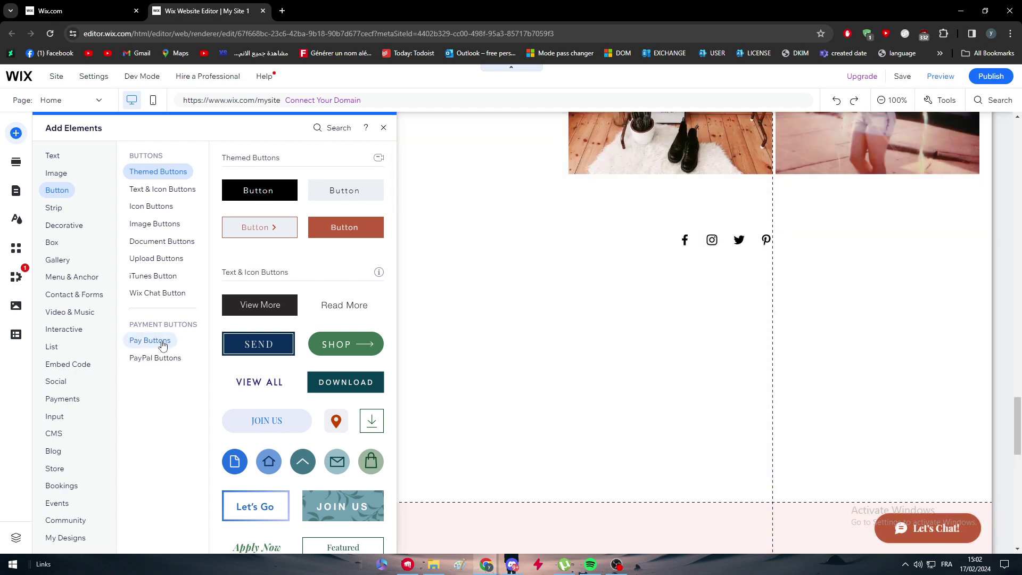
{"action": "left_click", "coordinate": [151, 340]}
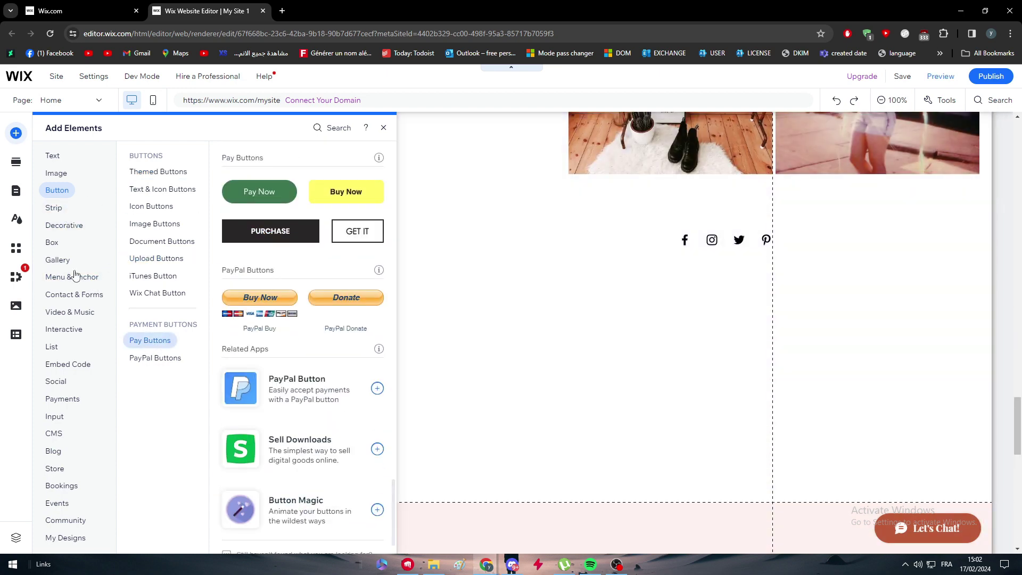
Browse the Gallery, Menu & Anchor, Text and Button categories, ending on Image elements.
{"action": "left_click", "coordinate": [85, 264]}
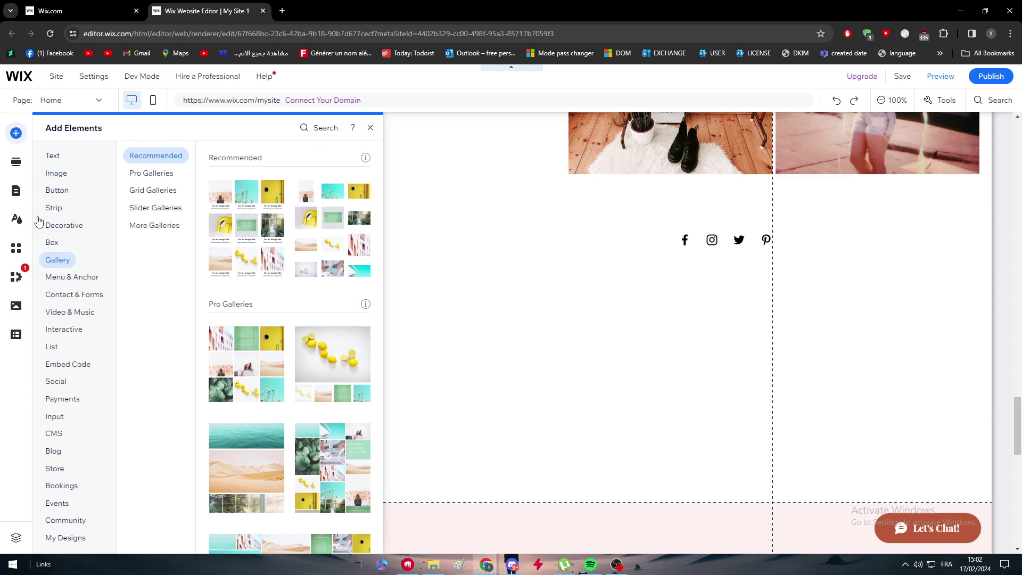
{"action": "left_click", "coordinate": [98, 280]}
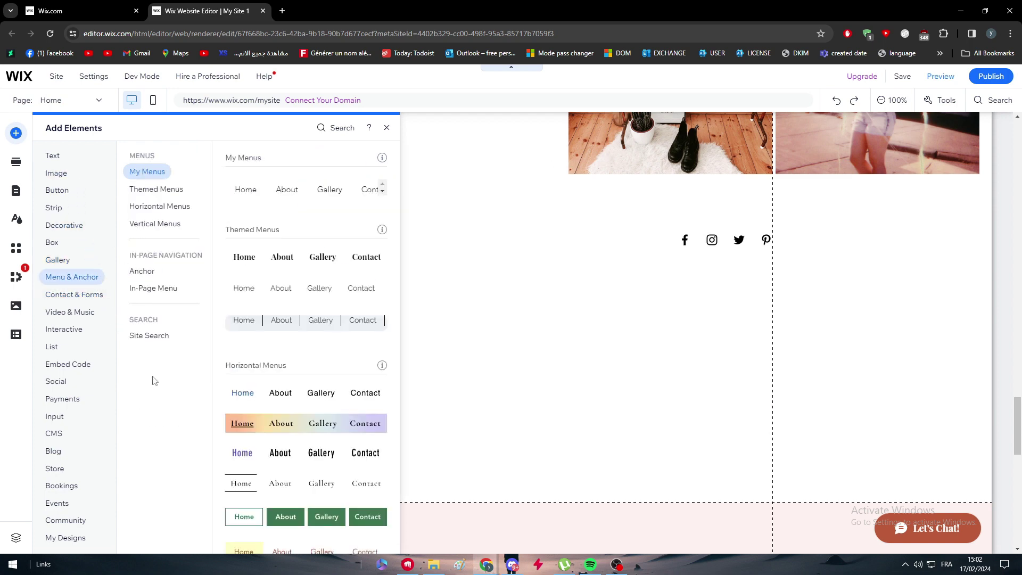
{"action": "left_click", "coordinate": [73, 175]}
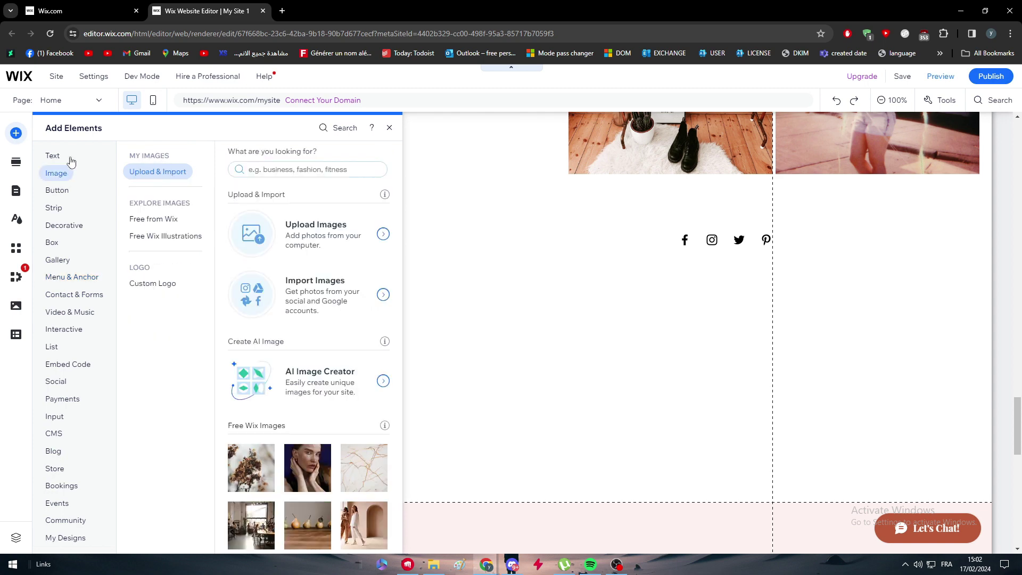
{"action": "left_click", "coordinate": [65, 157]}
{"action": "left_click", "coordinate": [59, 173]}
{"action": "left_click", "coordinate": [59, 191]}
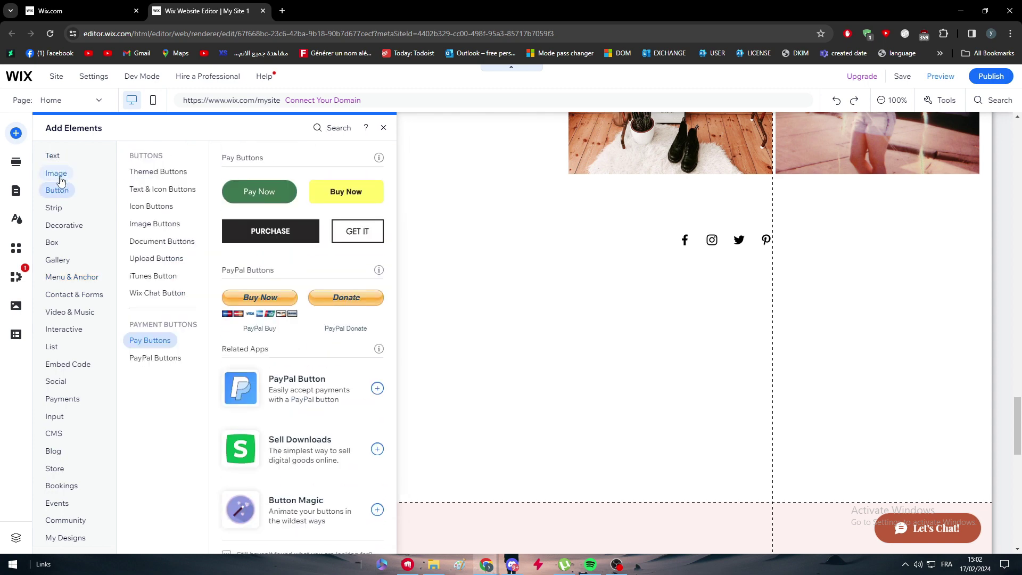
{"action": "left_click", "coordinate": [60, 178]}
Search the editor's elements for 'map'.
{"action": "left_click", "coordinate": [324, 131]}
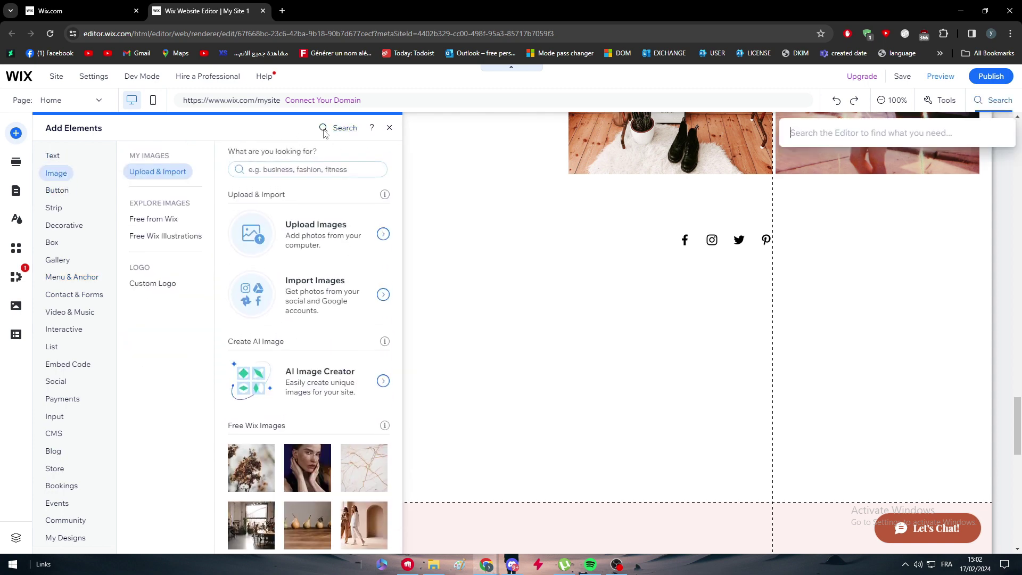
{"action": "type", "text": "map"}
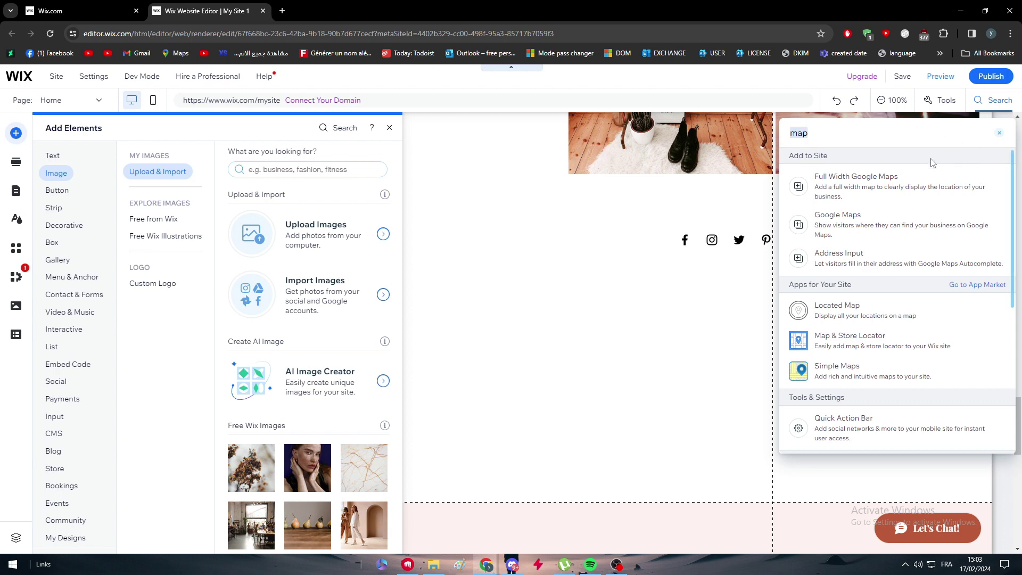
Compare the Full Width Google Maps styles with the regular Google Maps styles.
{"action": "left_click", "coordinate": [902, 190]}
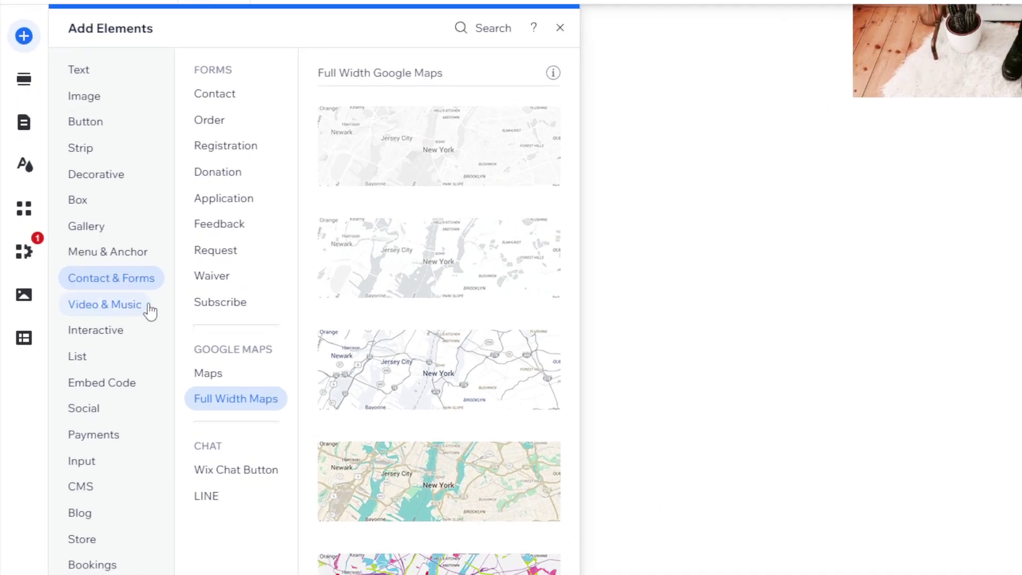
{"action": "left_click", "coordinate": [210, 264]}
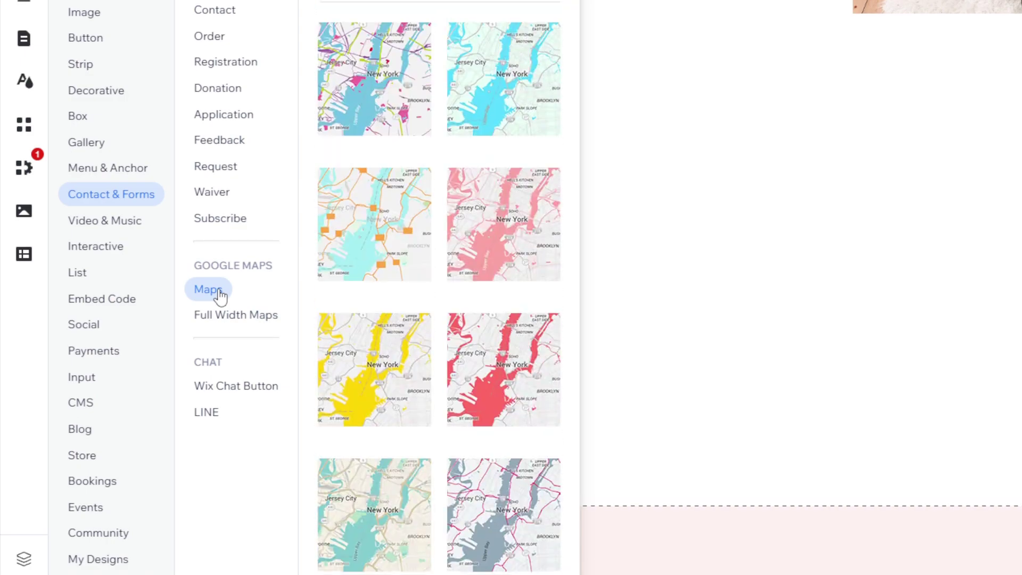
{"action": "left_click", "coordinate": [219, 316]}
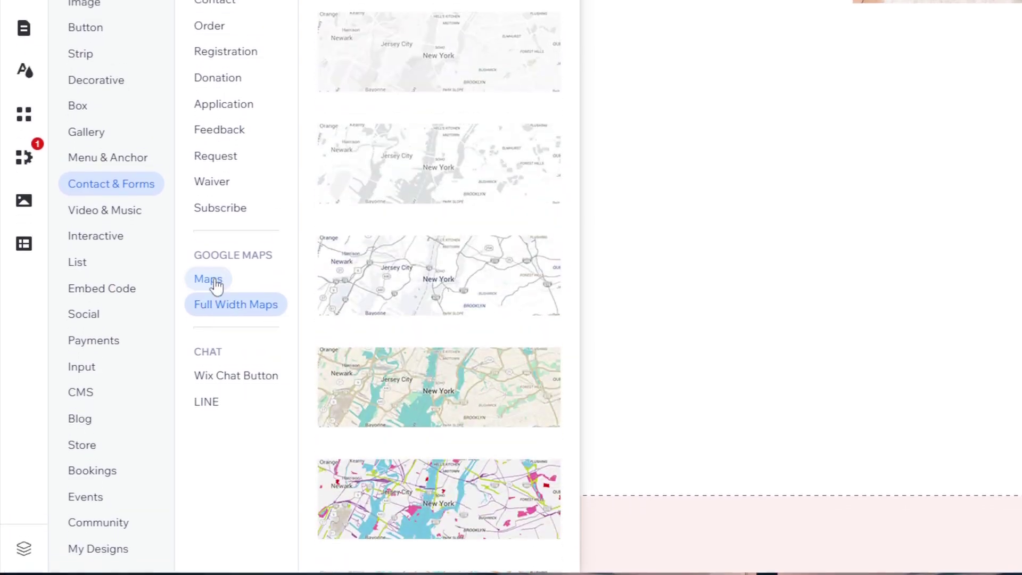
{"action": "left_click", "coordinate": [217, 295]}
{"action": "left_click", "coordinate": [219, 318]}
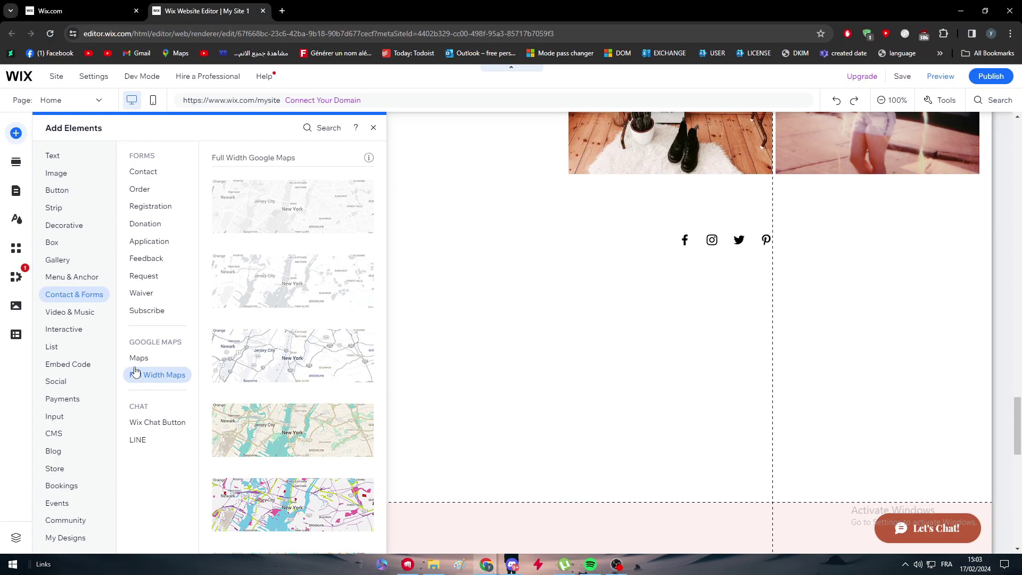
{"action": "left_click", "coordinate": [209, 264]}
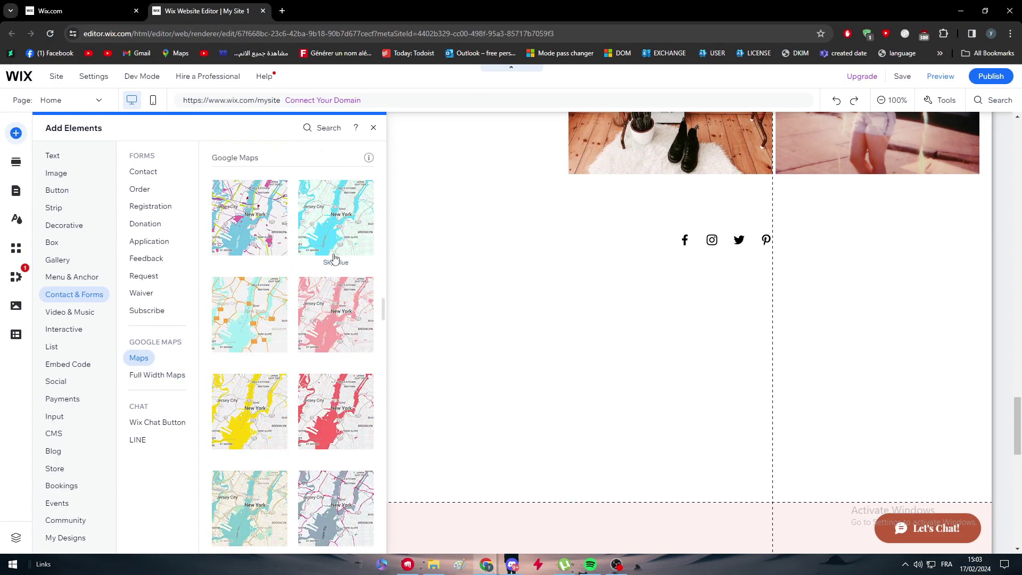
Scroll through the regular Google Maps designs, such as Psychedelia.
{"action": "scroll", "coordinate": [328, 266], "scroll_direction": "down", "scroll_amount": 2}
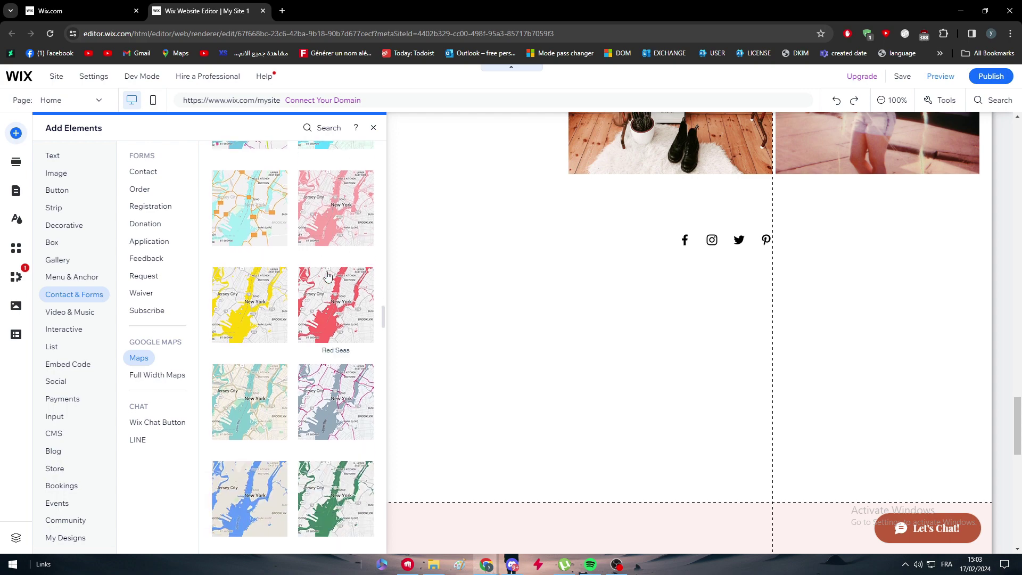
{"action": "scroll", "coordinate": [322, 285], "scroll_direction": "down", "scroll_amount": 4}
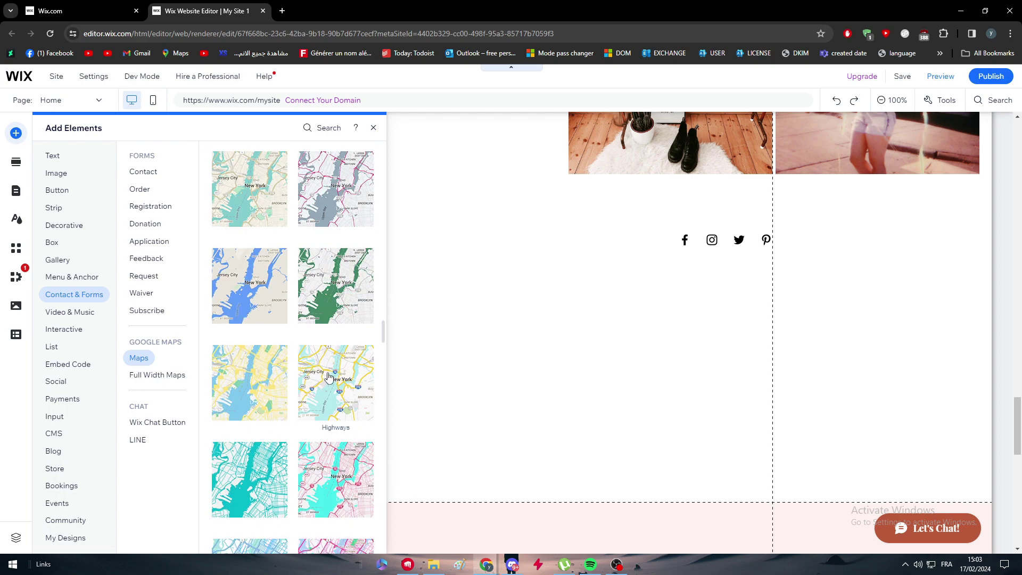
{"action": "scroll", "coordinate": [329, 376], "scroll_direction": "down", "scroll_amount": 15}
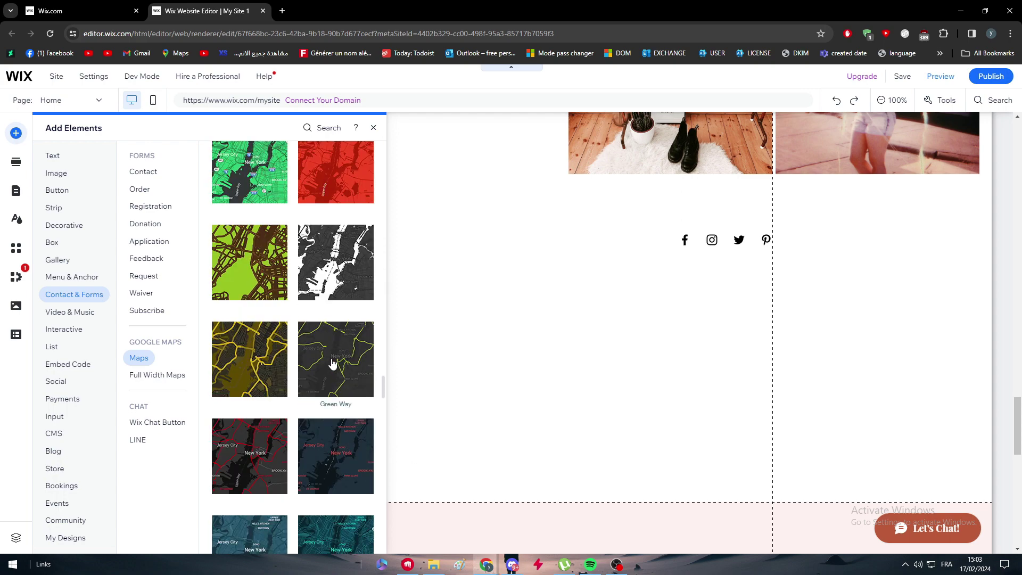
{"action": "scroll", "coordinate": [248, 355], "scroll_direction": "down", "scroll_amount": 10}
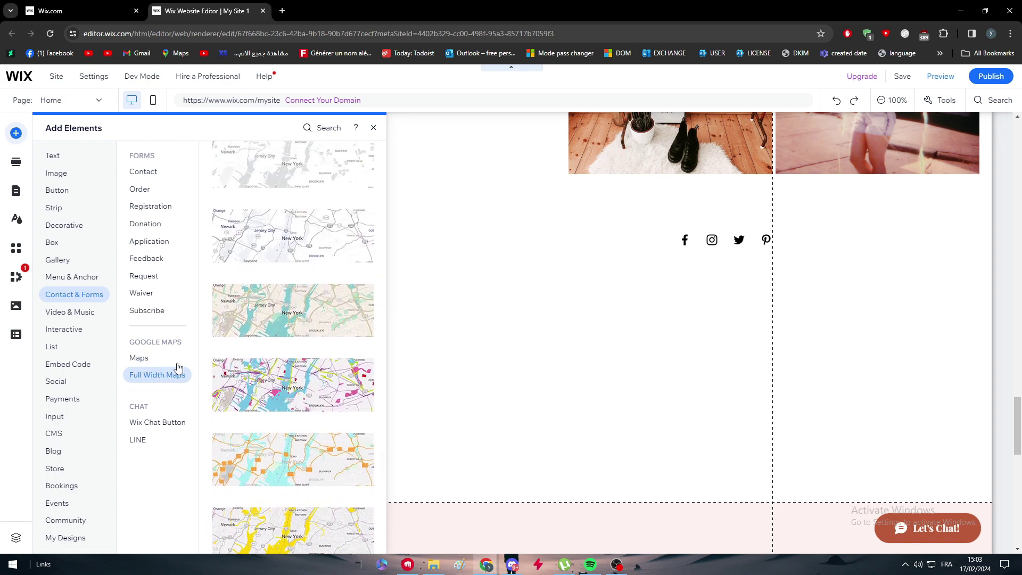
{"action": "left_click", "coordinate": [139, 357]}
{"action": "scroll", "coordinate": [269, 391], "scroll_direction": "down", "scroll_amount": 3}
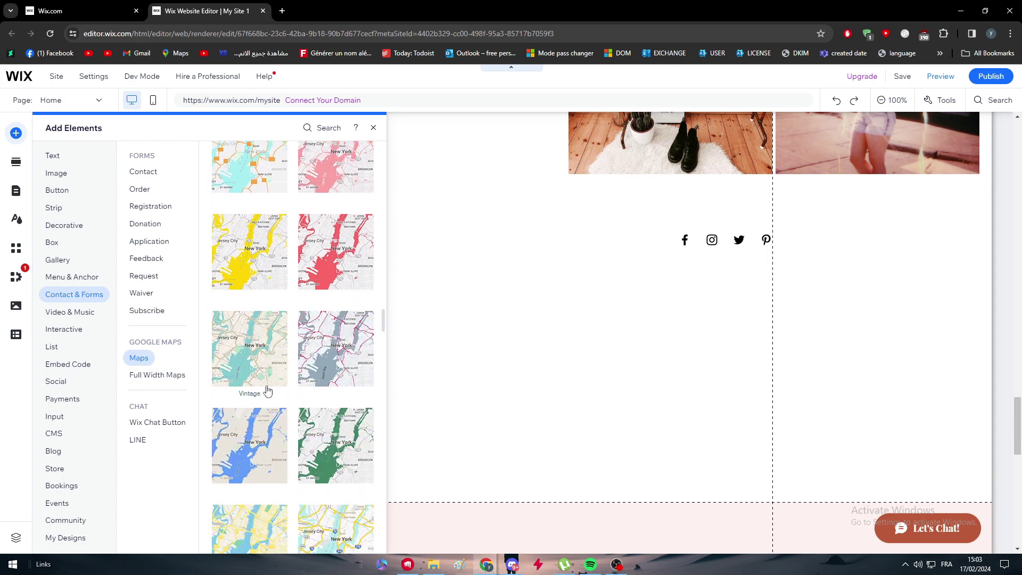
{"action": "scroll", "coordinate": [379, 335], "scroll_direction": "down", "scroll_amount": 15}
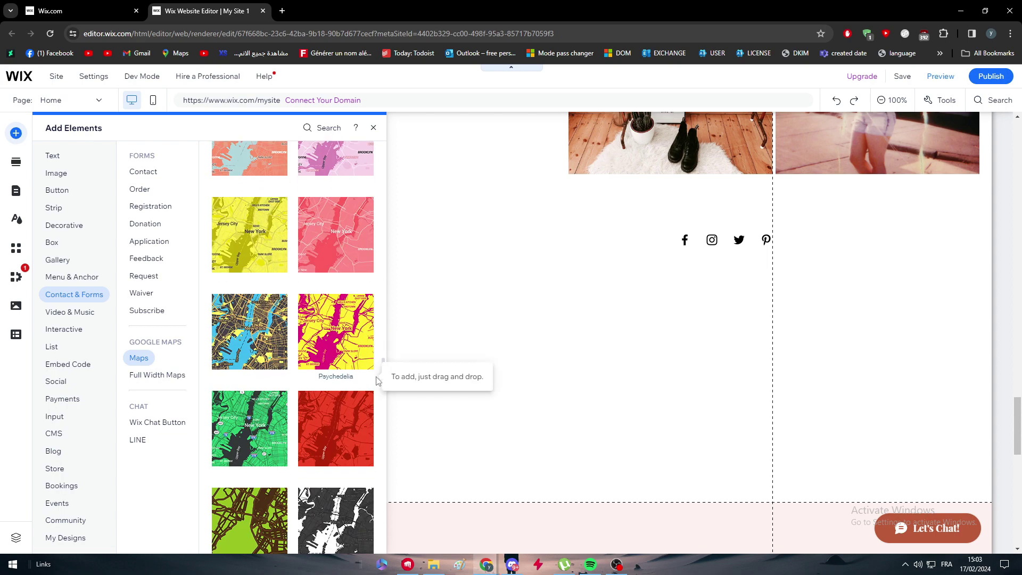
Drag a Google Maps style beside the social icons and stretch it taller.
{"action": "left_click_drag", "start_coordinate": [378, 394], "coordinate": [461, 343]}
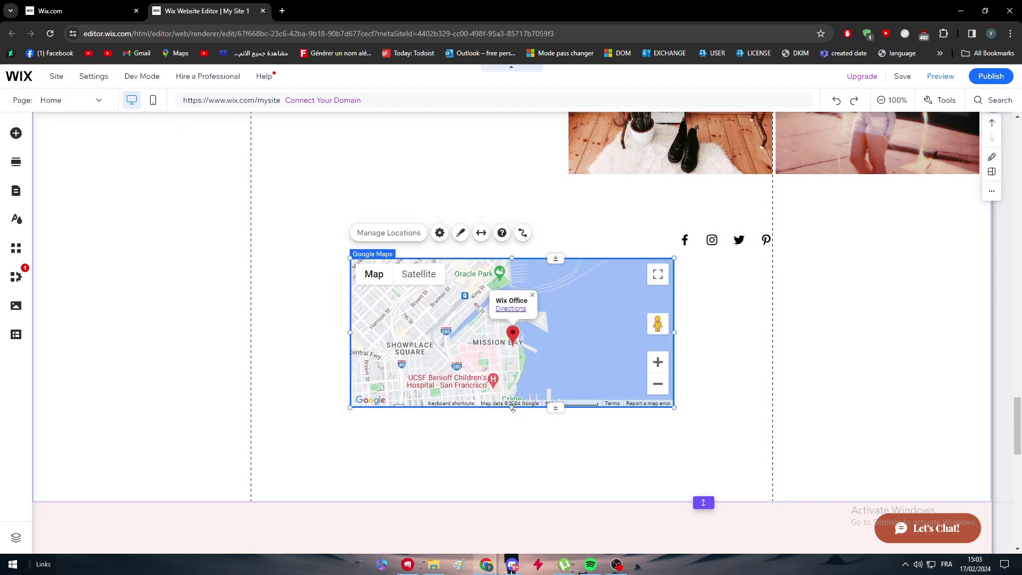
{"action": "left_click_drag", "start_coordinate": [511, 407], "coordinate": [509, 481]}
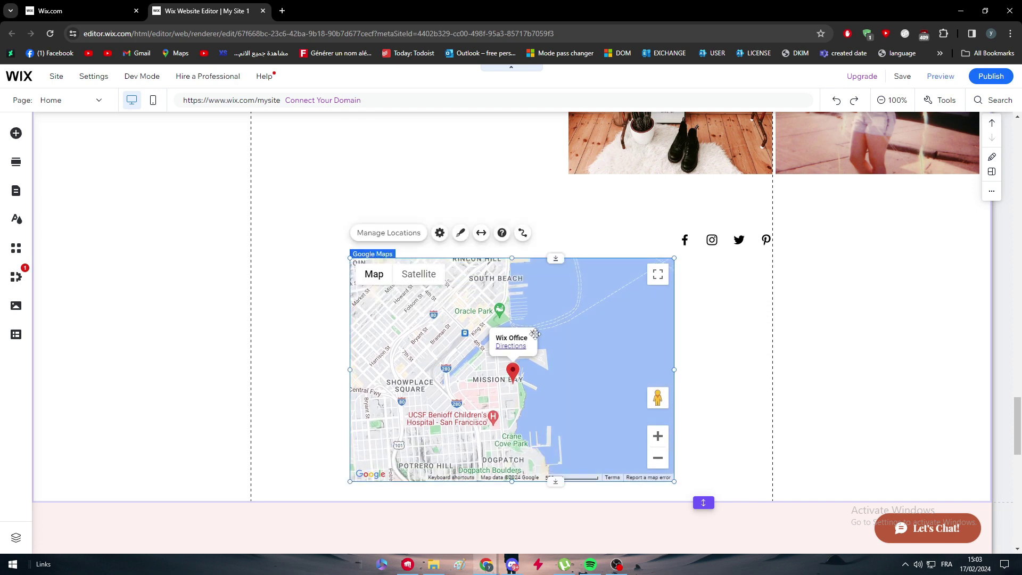
Set the map's zoom level to 13 in its settings.
{"action": "left_click", "coordinate": [793, 371]}
{"action": "left_click", "coordinate": [501, 353]}
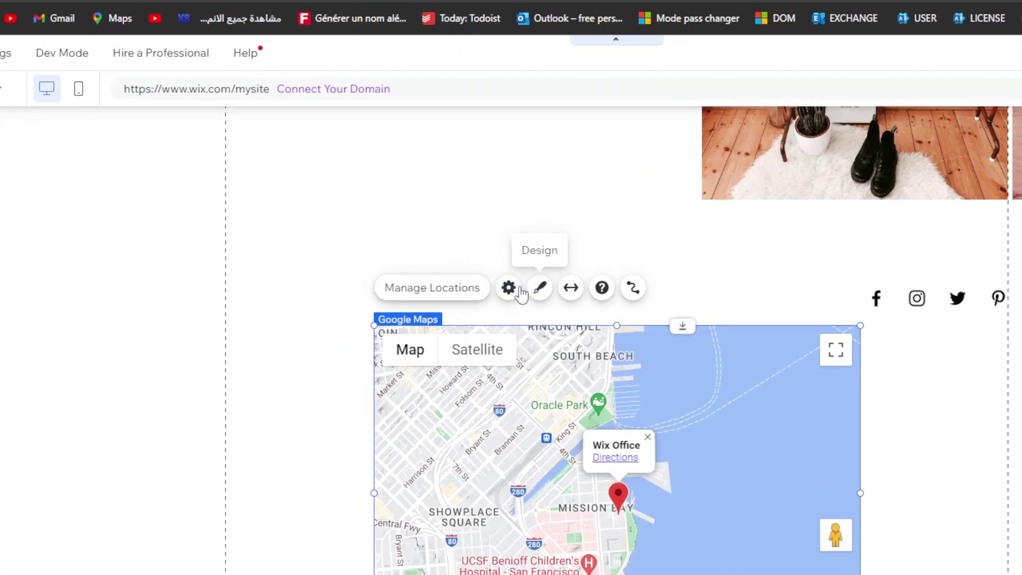
{"action": "left_click", "coordinate": [519, 293]}
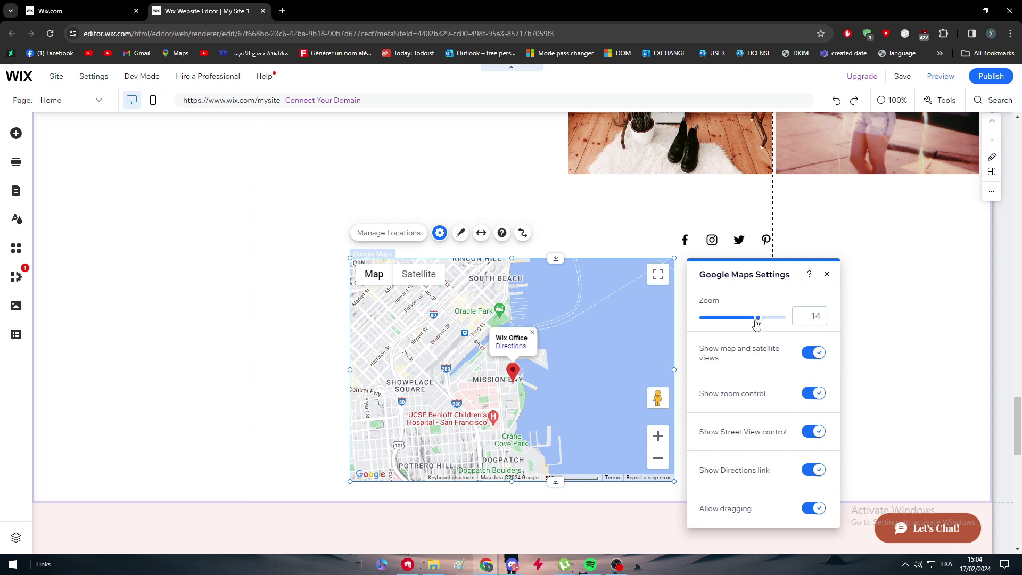
{"action": "left_click", "coordinate": [748, 319]}
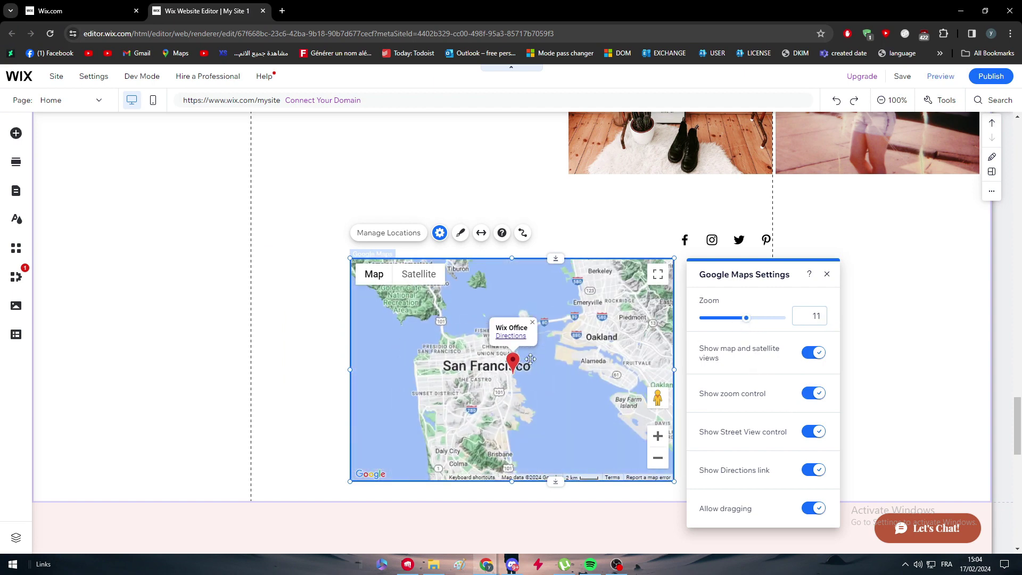
{"action": "left_click_drag", "start_coordinate": [530, 360], "coordinate": [511, 352]}
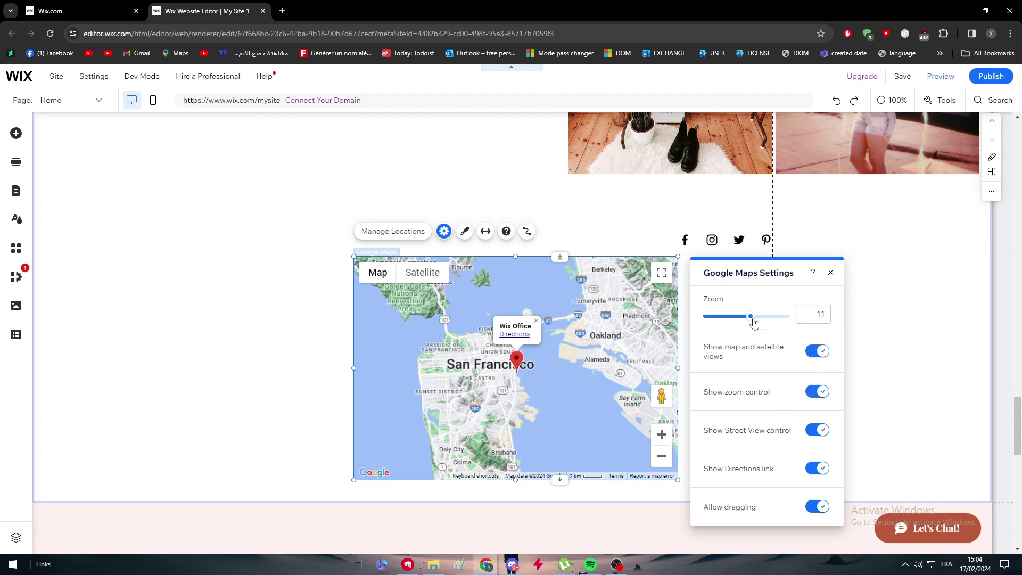
{"action": "left_click_drag", "start_coordinate": [750, 321], "coordinate": [759, 322]}
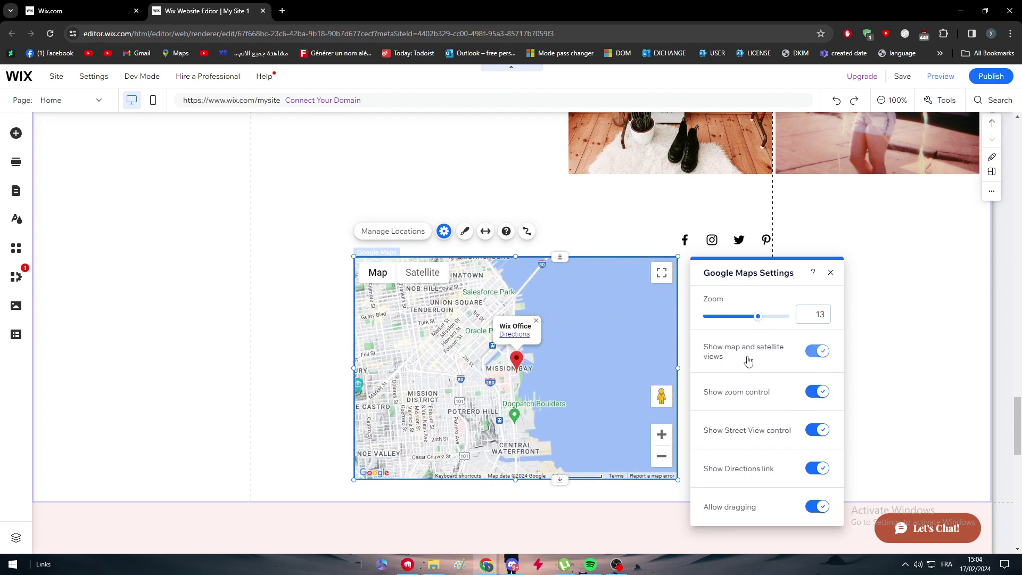
Switch off the map/satellite choice, zoom buttons, Street View and Directions link.
{"action": "left_click", "coordinate": [814, 351]}
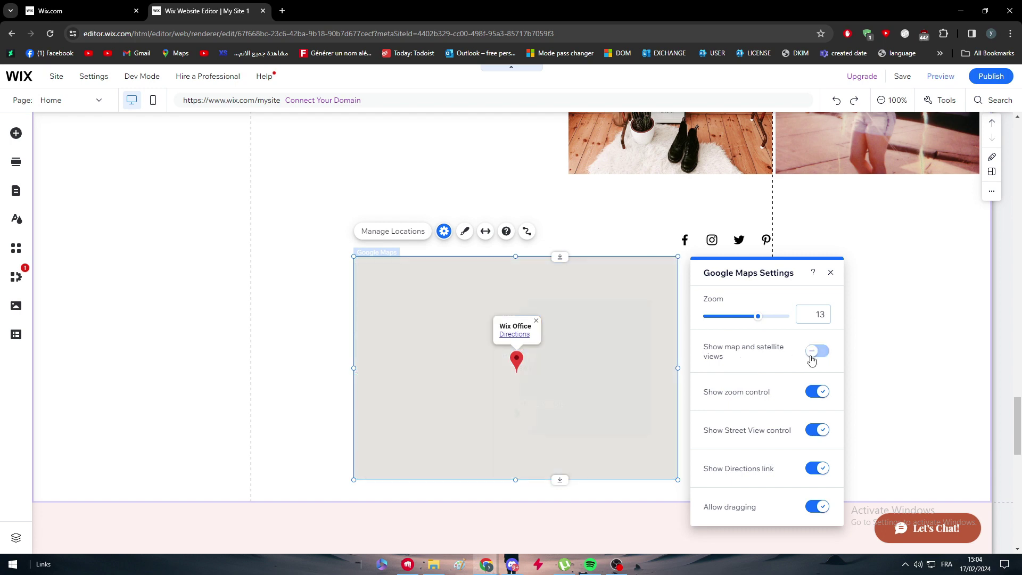
{"action": "left_click", "coordinate": [814, 399]}
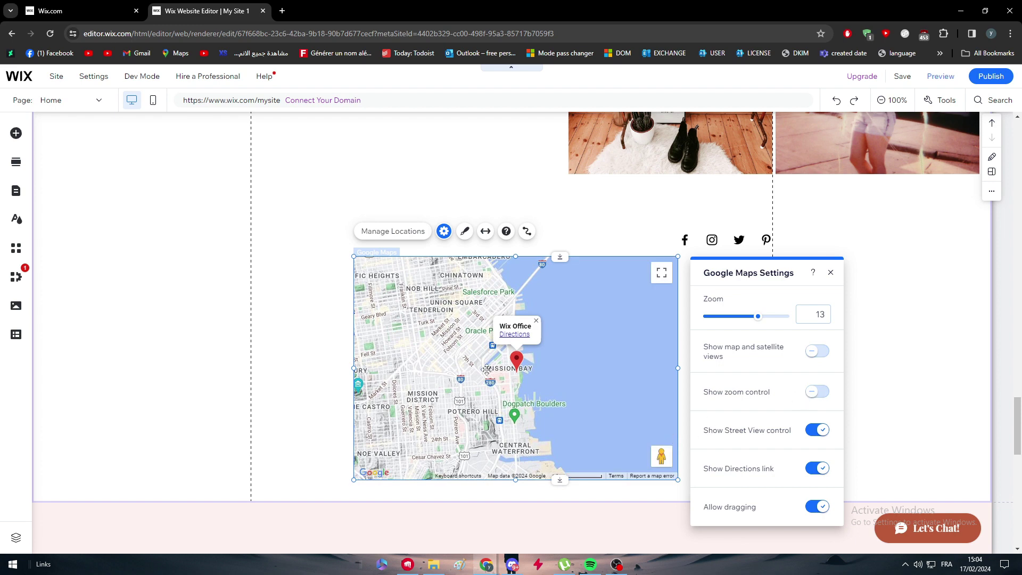
{"action": "left_click", "coordinate": [815, 431]}
{"action": "left_click", "coordinate": [815, 432]}
{"action": "left_click", "coordinate": [816, 430]}
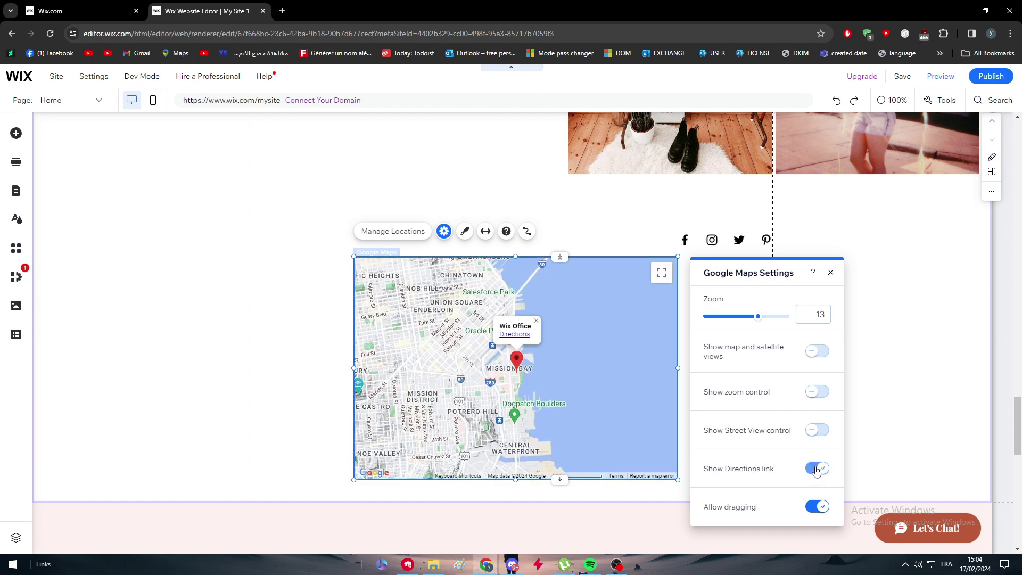
{"action": "left_click", "coordinate": [820, 470]}
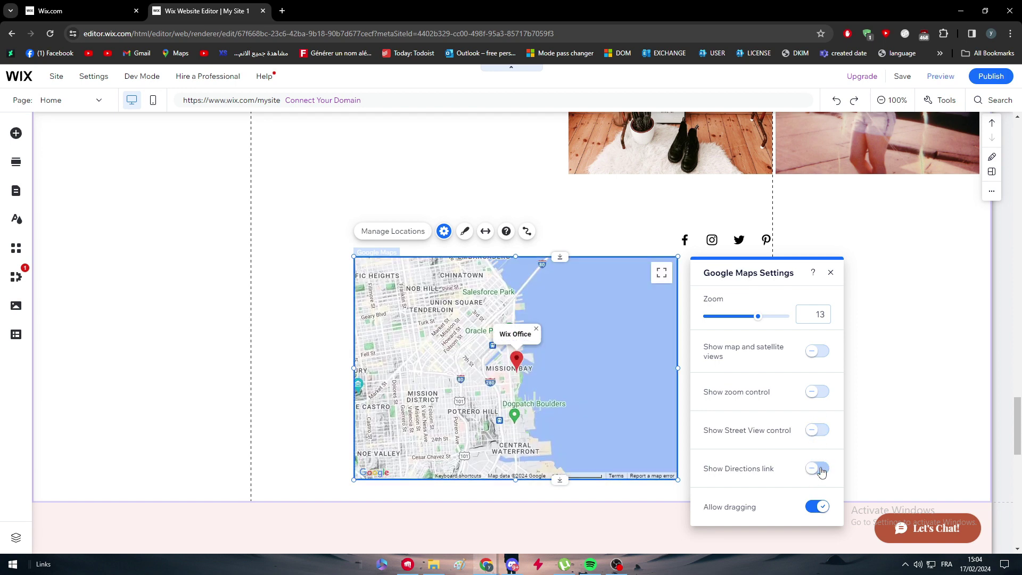
Disable visitor dragging of the map, nudge its position, and close the settings.
{"action": "left_click", "coordinate": [818, 507]}
{"action": "left_click_drag", "start_coordinate": [570, 376], "coordinate": [594, 381]}
{"action": "left_click", "coordinate": [836, 511]}
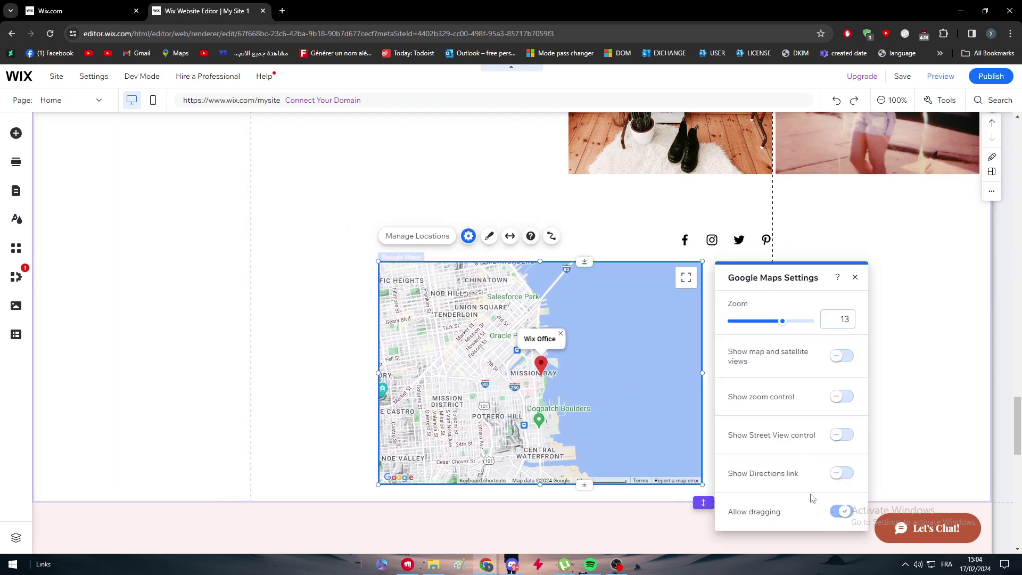
{"action": "left_click_drag", "start_coordinate": [620, 333], "coordinate": [623, 327]}
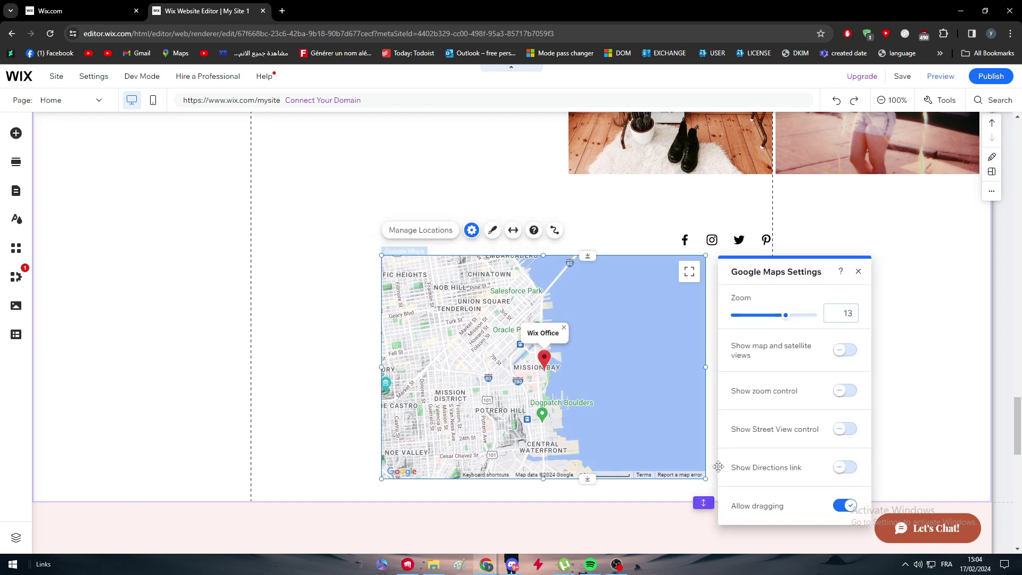
{"action": "left_click", "coordinate": [850, 505]}
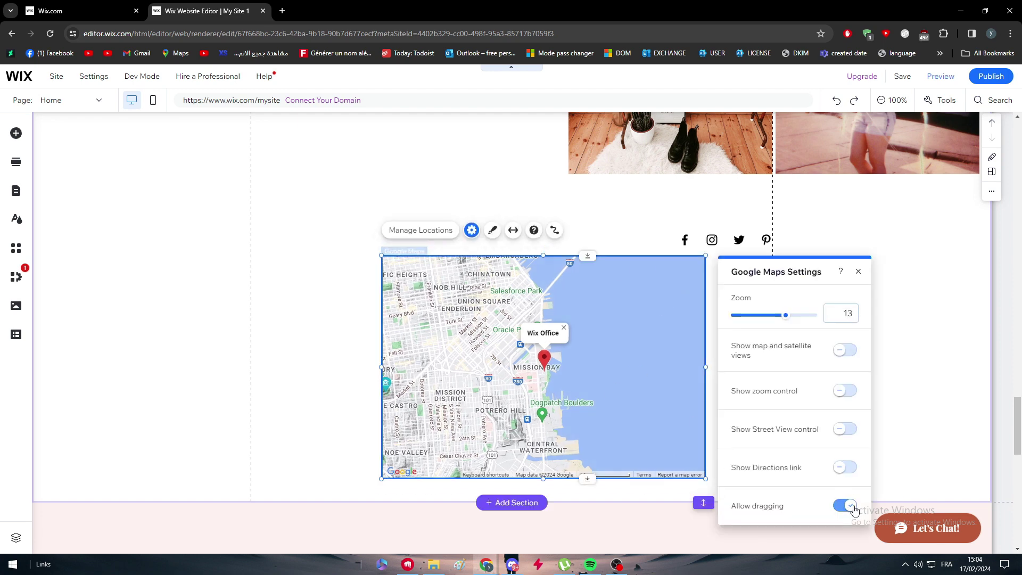
{"action": "left_click", "coordinate": [841, 272]}
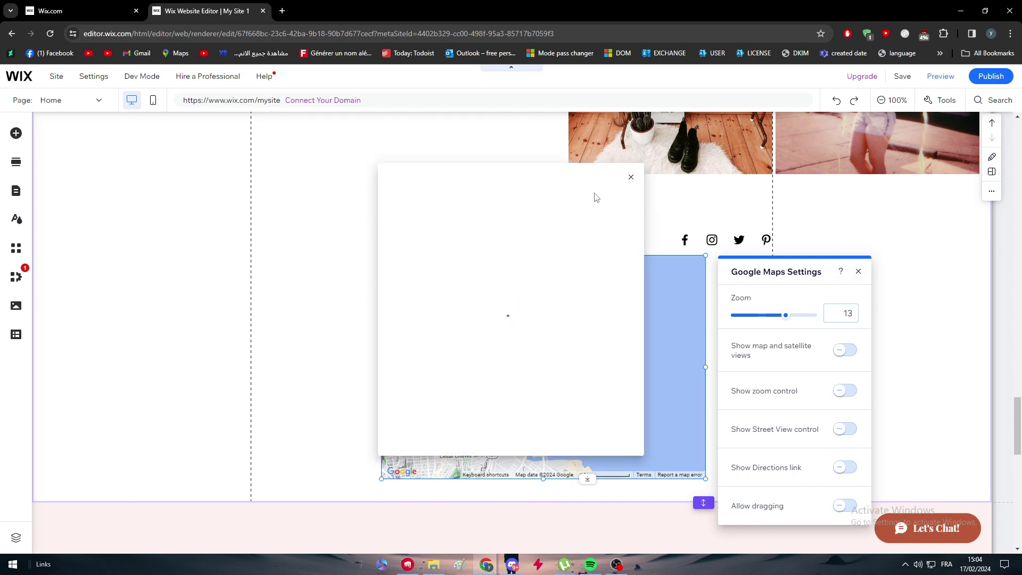
{"action": "left_click", "coordinate": [631, 179]}
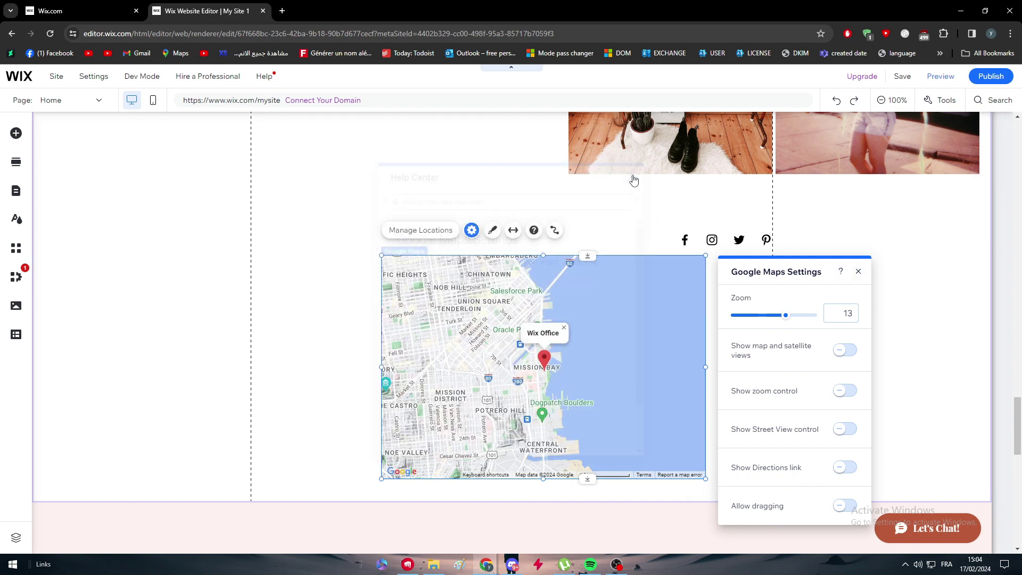
{"action": "left_click", "coordinate": [857, 272]}
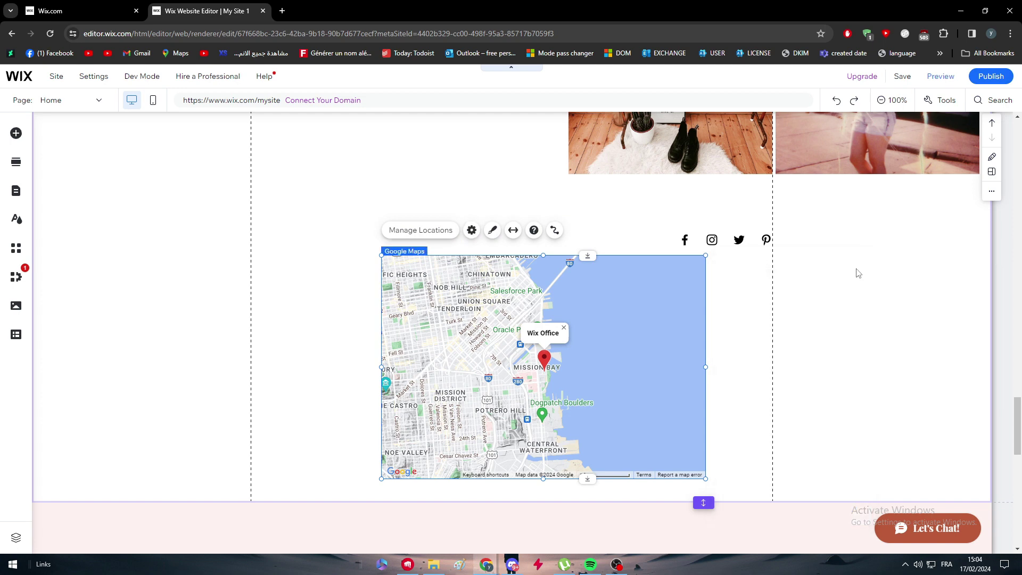
Change the Wix Office location's address to the White House in Washington.
{"action": "left_click", "coordinate": [418, 234]}
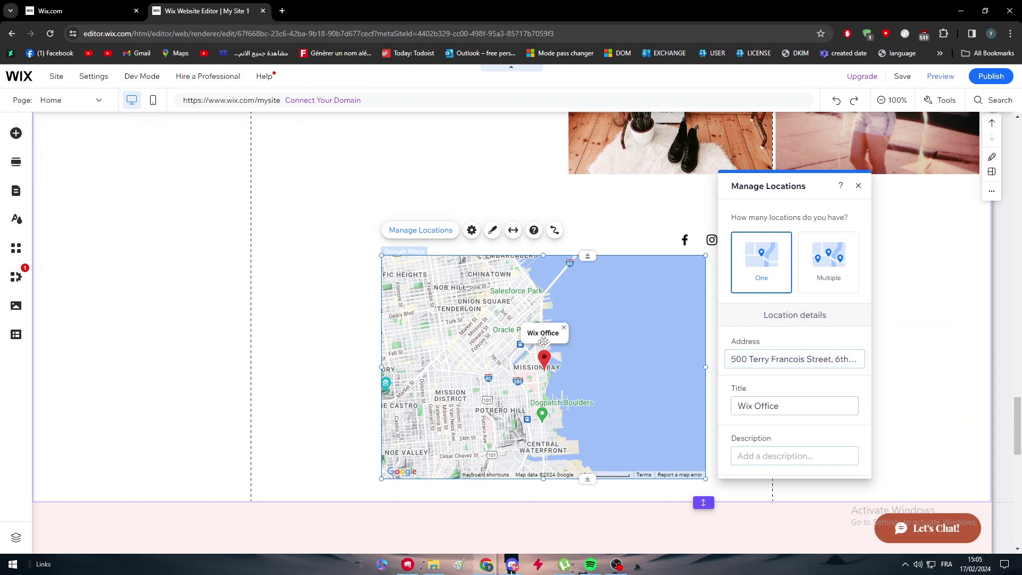
{"action": "left_click", "coordinate": [802, 366]}
{"action": "type", "text": "w"}
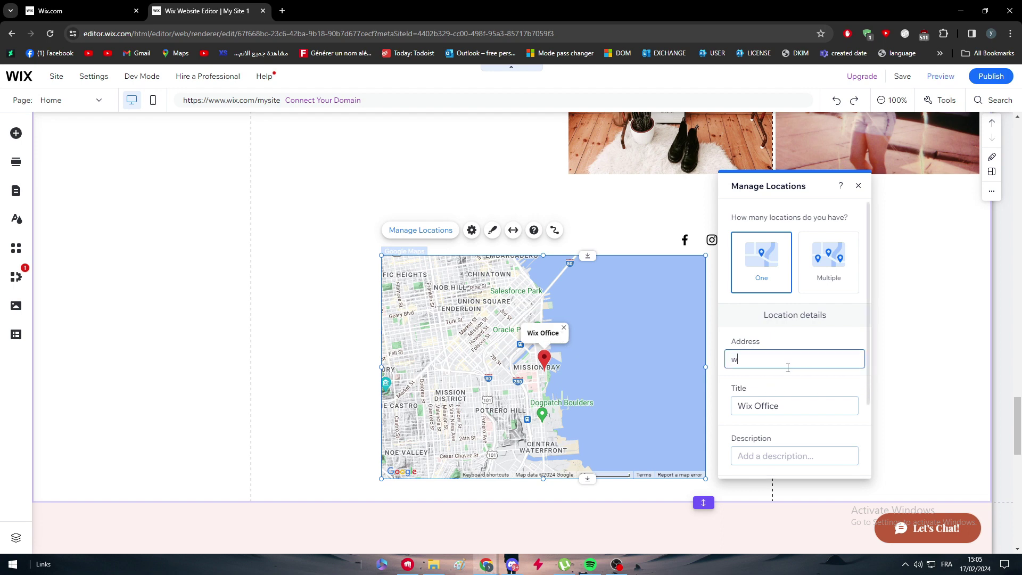
{"action": "type", "text": "hite house"}
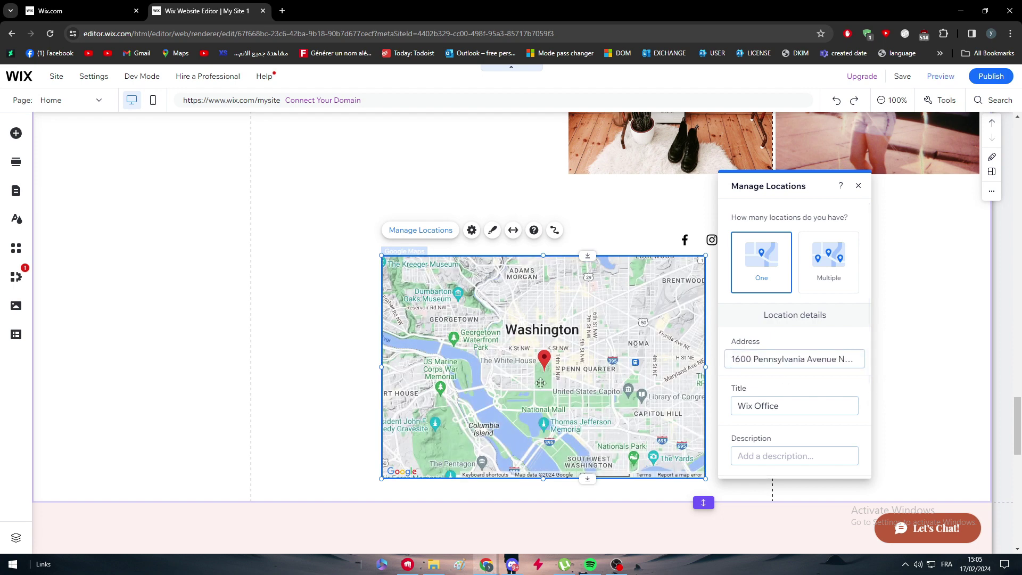
{"action": "scroll", "coordinate": [540, 398], "scroll_direction": "up", "scroll_amount": 1}
{"action": "scroll", "coordinate": [541, 398], "scroll_direction": "down", "scroll_amount": 2}
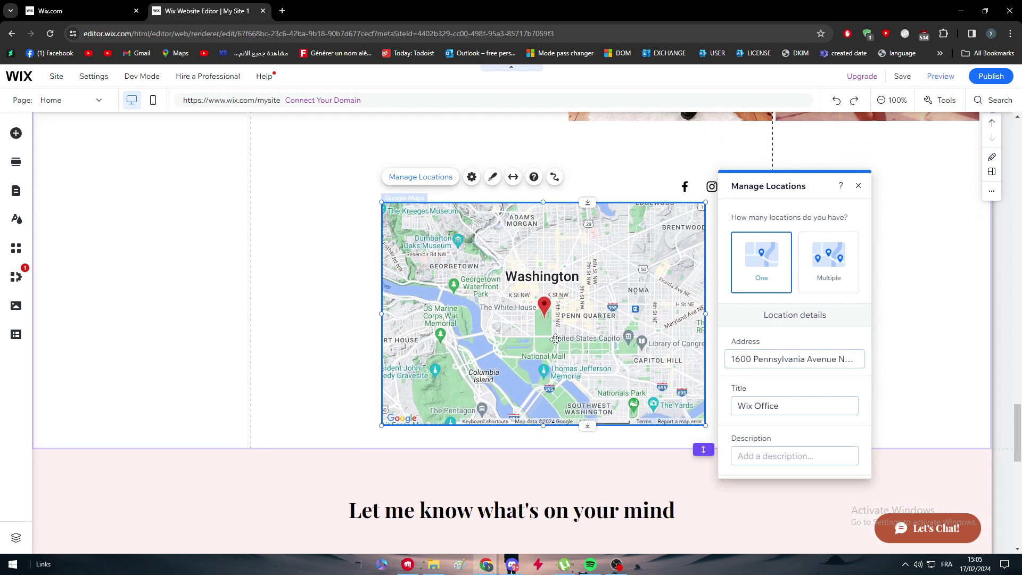
{"action": "left_click", "coordinate": [550, 326]}
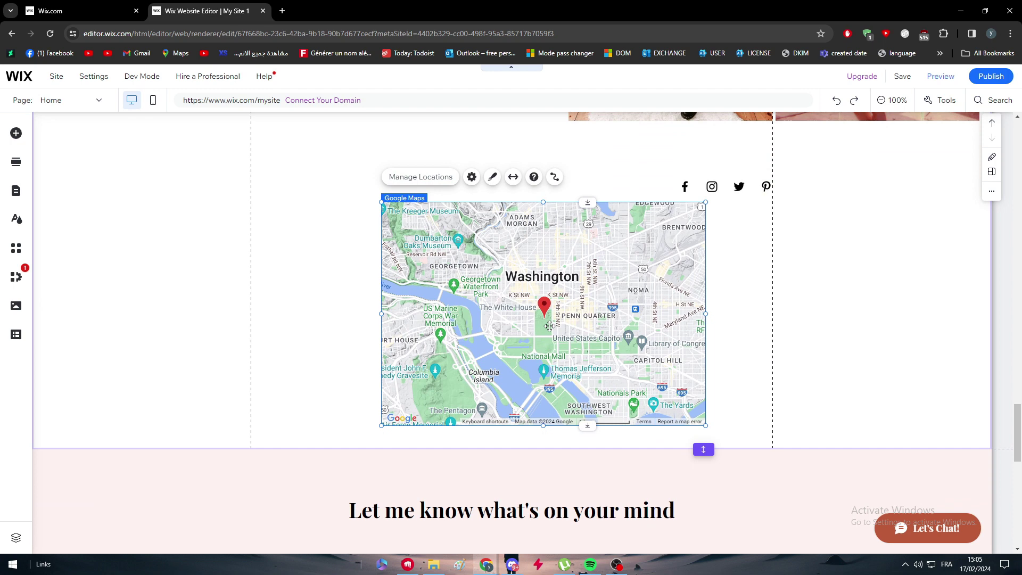
Set the map's zoom level to 16.
{"action": "left_click", "coordinate": [472, 177]}
{"action": "left_click_drag", "start_coordinate": [781, 264], "coordinate": [804, 266]}
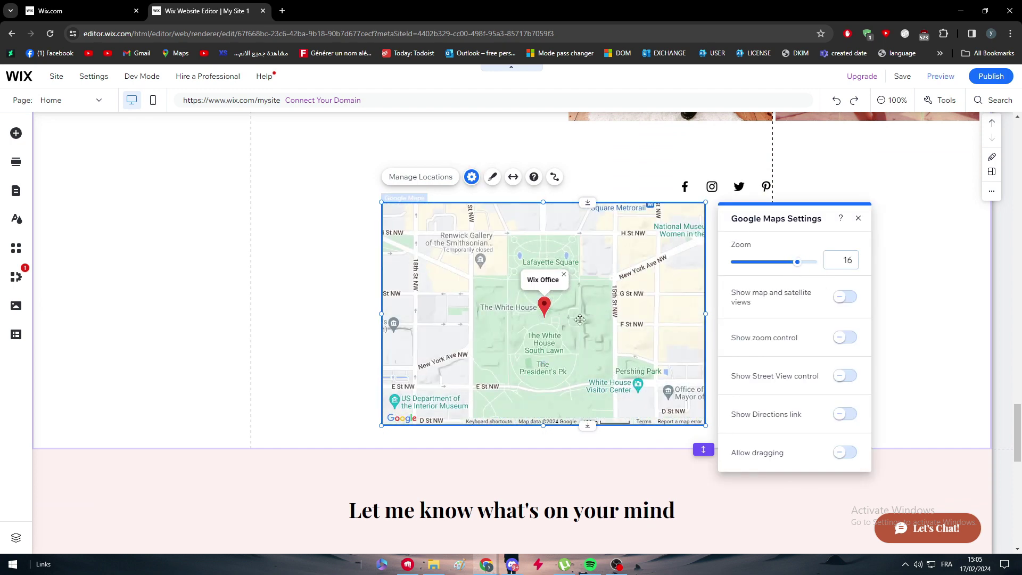
{"action": "mouse_move", "coordinate": [581, 319]}
{"action": "left_mouse_down"}
{"action": "mouse_move", "coordinate": [584, 300]}
{"action": "mouse_move", "coordinate": [572, 314]}
{"action": "left_mouse_up"}
{"action": "left_click", "coordinate": [895, 293]}
Reposition the map slightly lower within its section.
{"action": "left_click", "coordinate": [577, 307]}
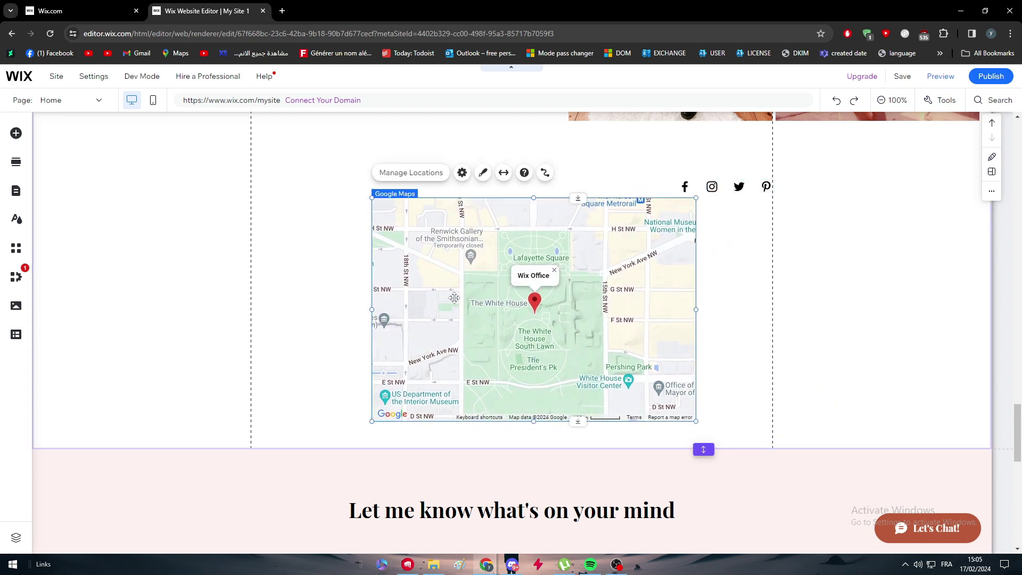
{"action": "left_click", "coordinate": [330, 295]}
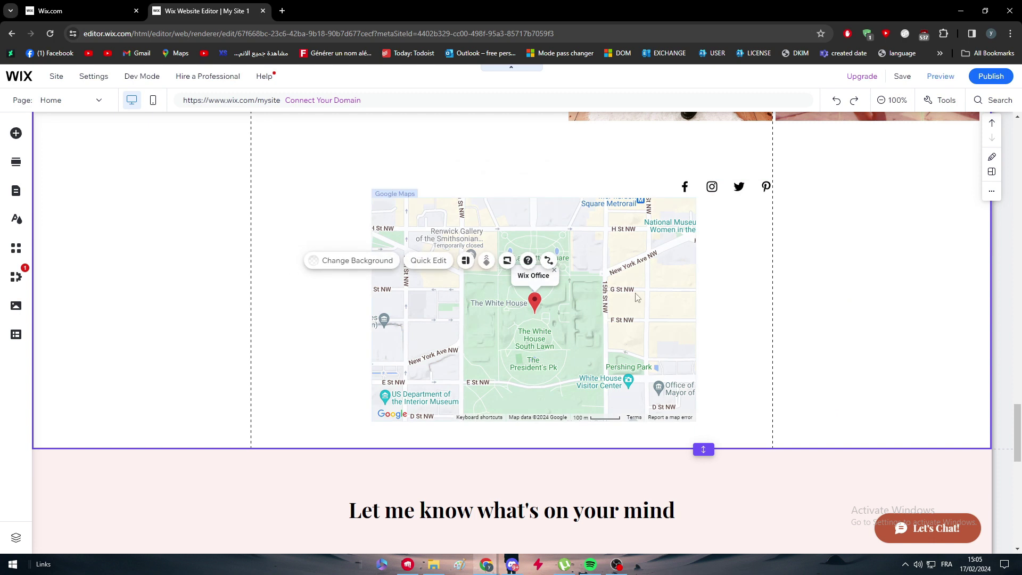
{"action": "left_click", "coordinate": [800, 361]}
{"action": "left_click_drag", "start_coordinate": [597, 251], "coordinate": [602, 277]}
{"action": "left_click", "coordinate": [799, 322]}
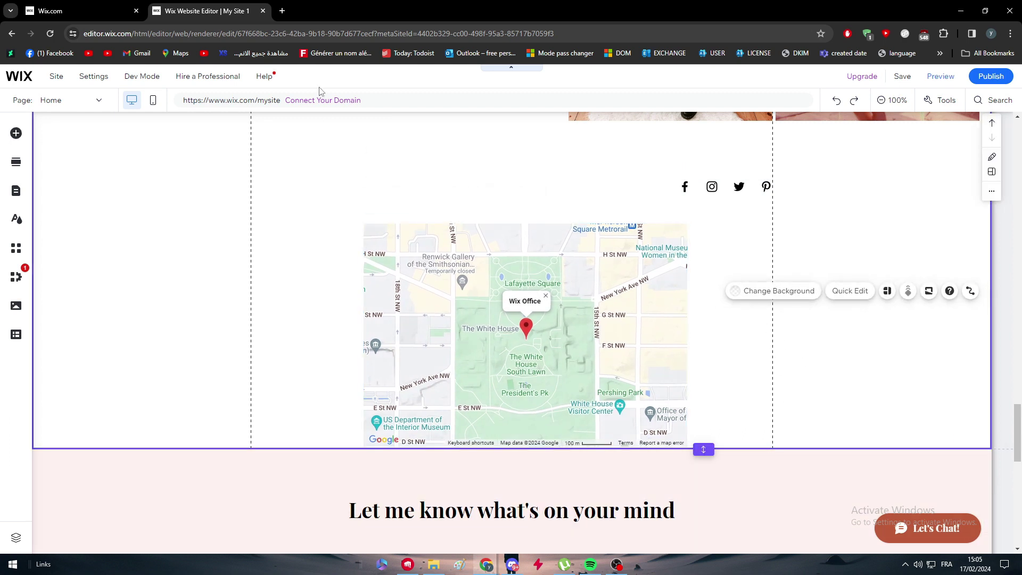
Search 'google maps' in a new browser tab.
{"action": "left_click", "coordinate": [282, 11]}
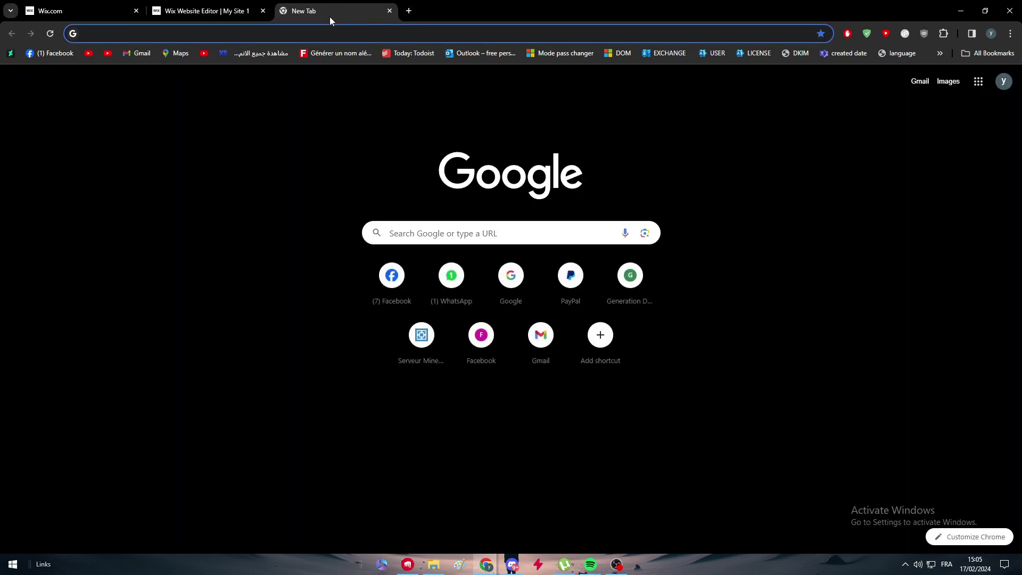
{"action": "type", "text": "google ma"}
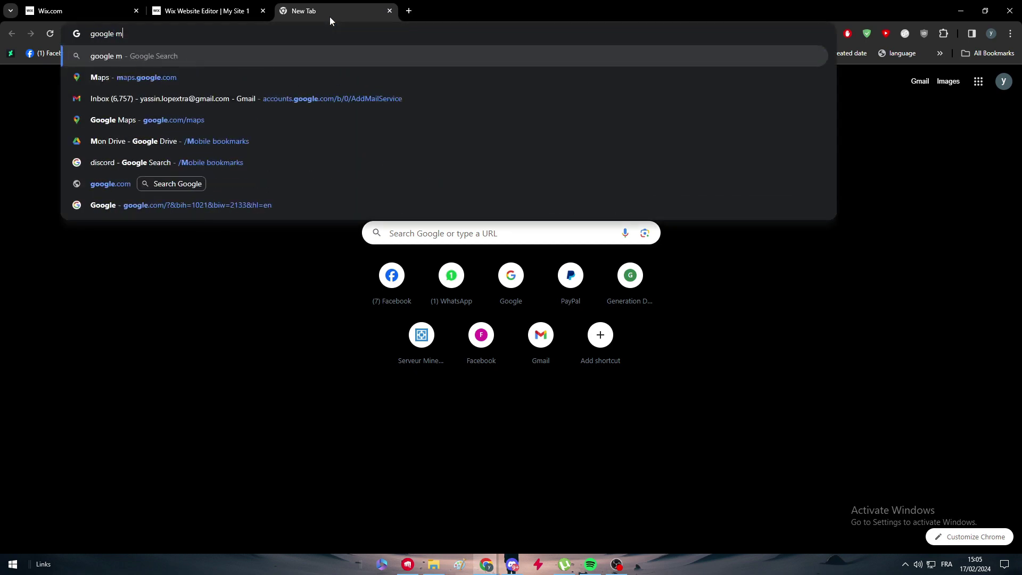
{"action": "type", "text": "ps"}
{"action": "key", "text": "Return"}
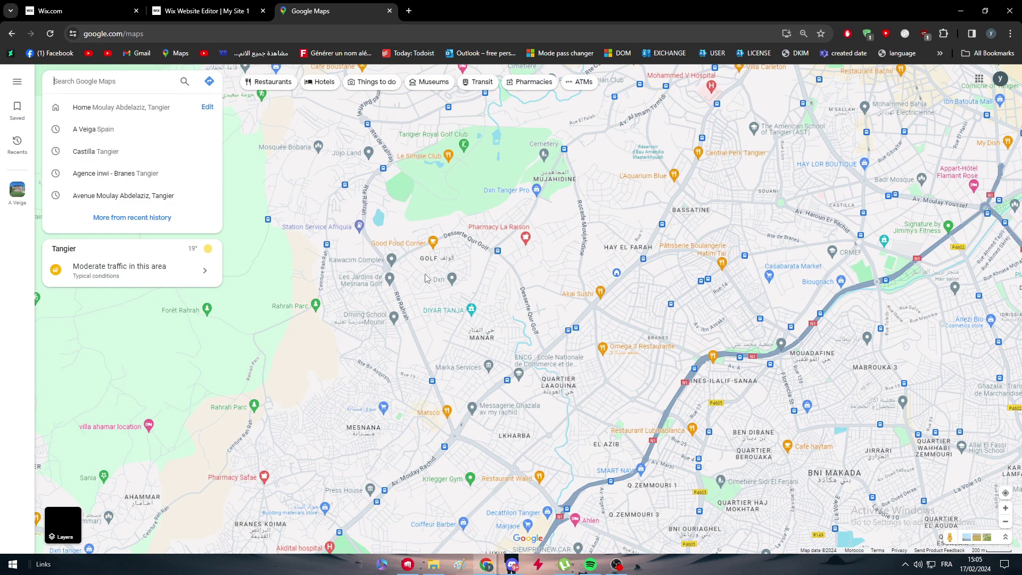
Zoom and pan the map to Santa Clara-a-Nova and its lake in Portugal.
{"action": "left_click", "coordinate": [1005, 521]}
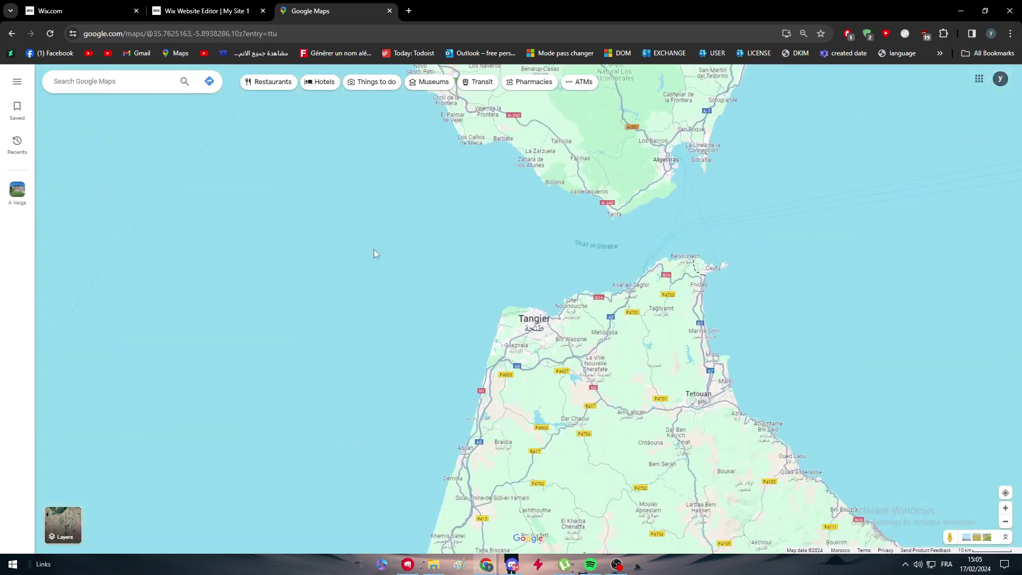
{"action": "left_click_drag", "start_coordinate": [374, 254], "coordinate": [561, 341]}
{"action": "left_click_drag", "start_coordinate": [582, 391], "coordinate": [481, 396]}
{"action": "scroll", "coordinate": [509, 334], "scroll_direction": "up", "scroll_amount": 4}
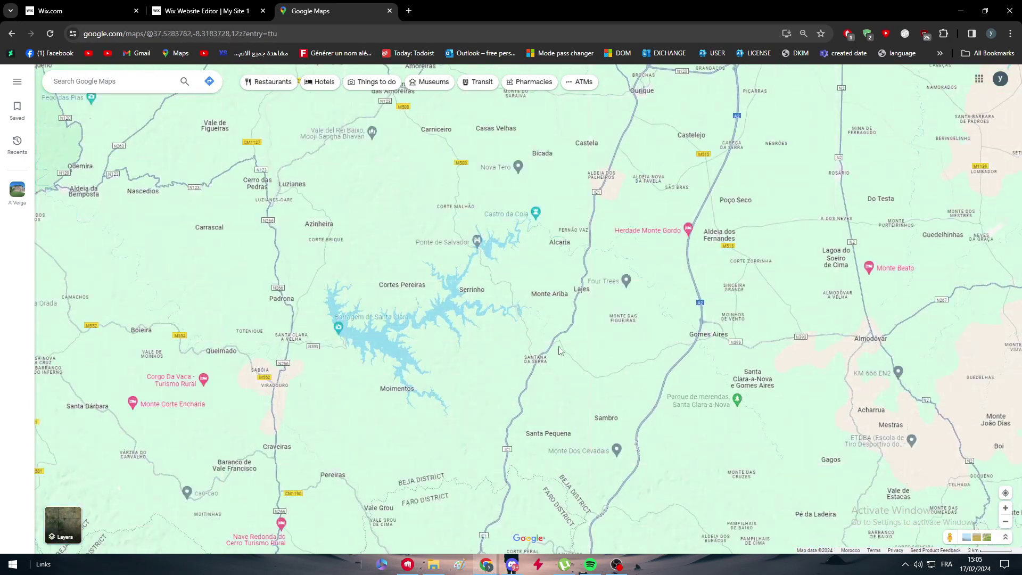
{"action": "left_click_drag", "start_coordinate": [650, 388], "coordinate": [622, 410]}
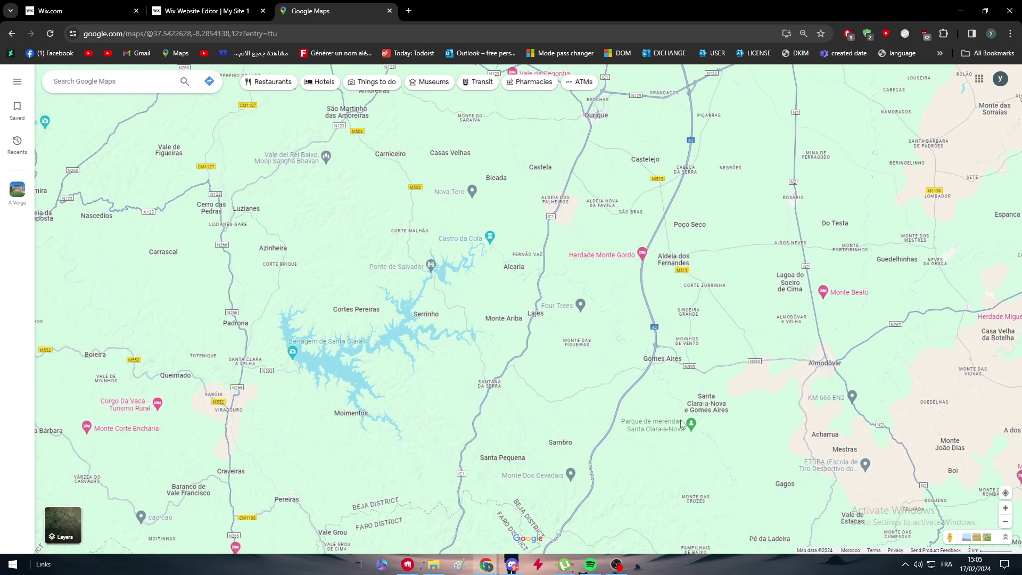
{"action": "left_click_drag", "start_coordinate": [677, 428], "coordinate": [618, 400]}
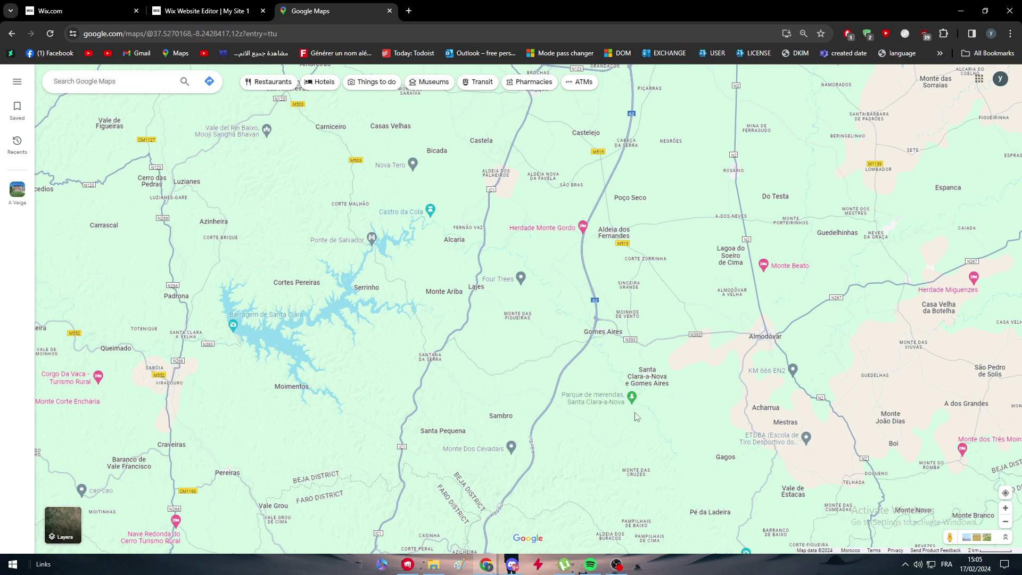
{"action": "scroll", "coordinate": [638, 419], "scroll_direction": "up", "scroll_amount": 3}
Copy the Google Maps embed HTML for Parque de merendas, Santa Clara-a-Nova, then return to the Wix tab.
{"action": "left_click", "coordinate": [626, 383]}
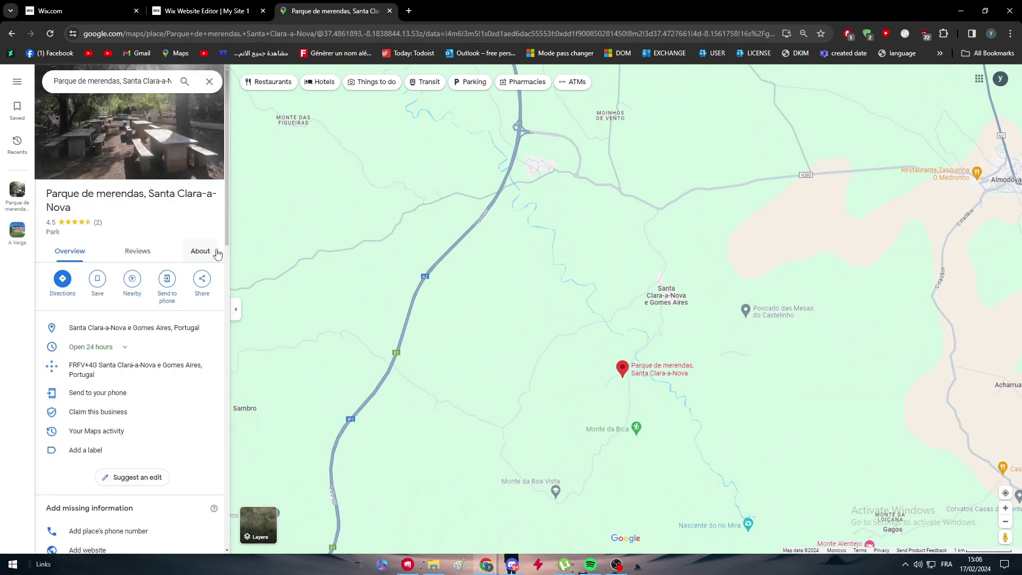
{"action": "left_click_drag", "start_coordinate": [723, 333], "coordinate": [718, 276]}
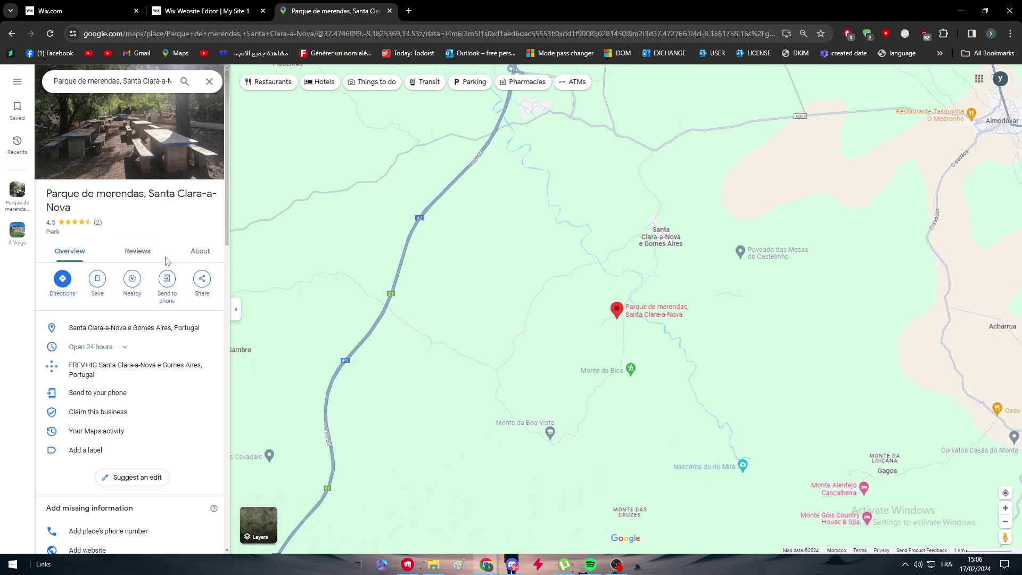
{"action": "left_click", "coordinate": [202, 286]}
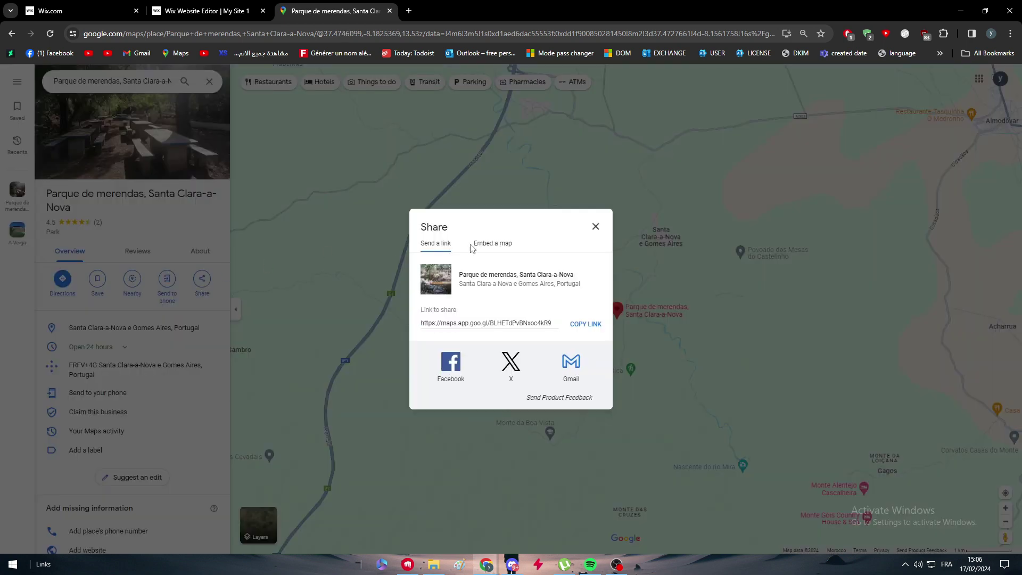
{"action": "left_click", "coordinate": [491, 246]}
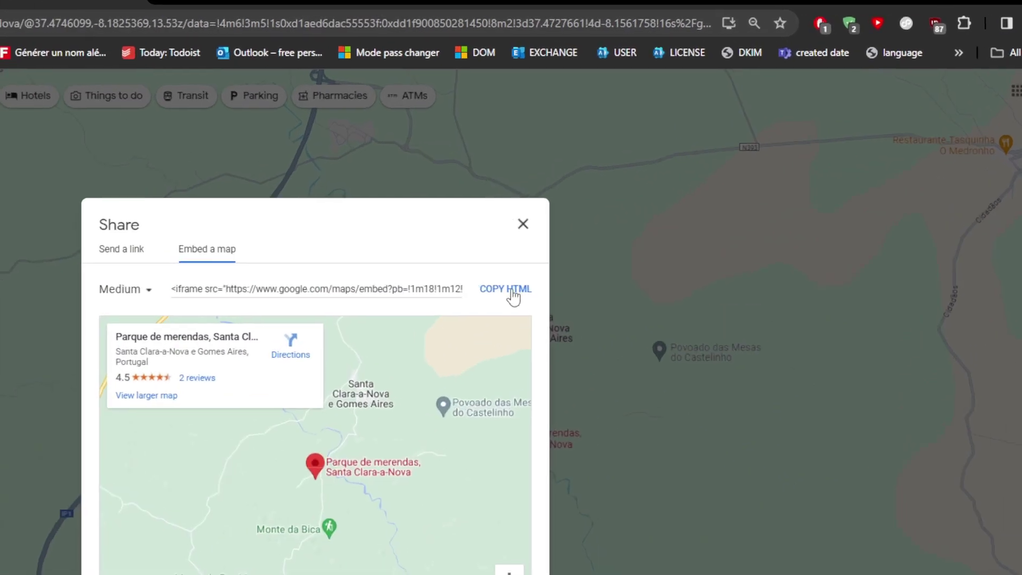
{"action": "left_click", "coordinate": [637, 211]}
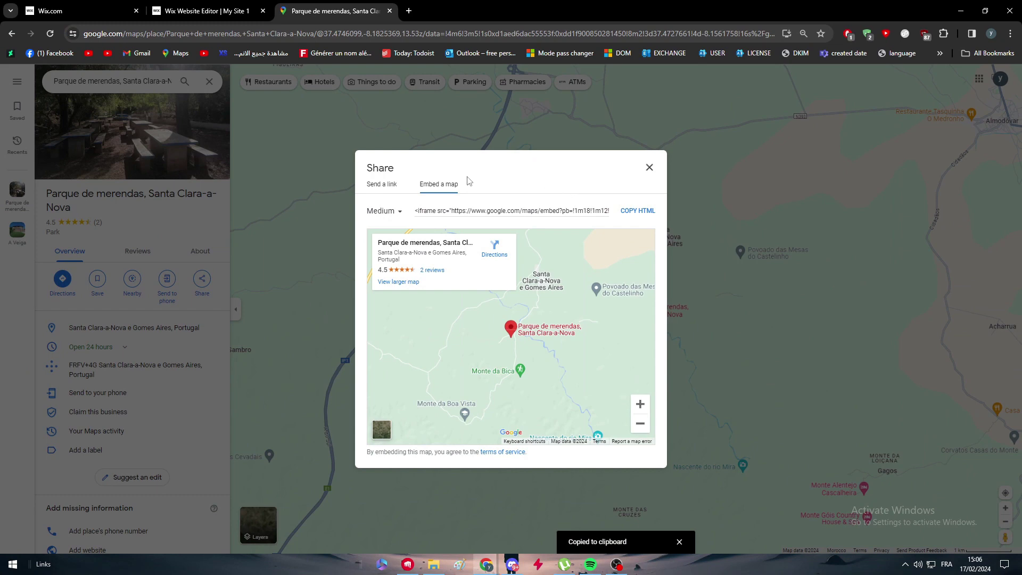
{"action": "left_click", "coordinate": [82, 5]}
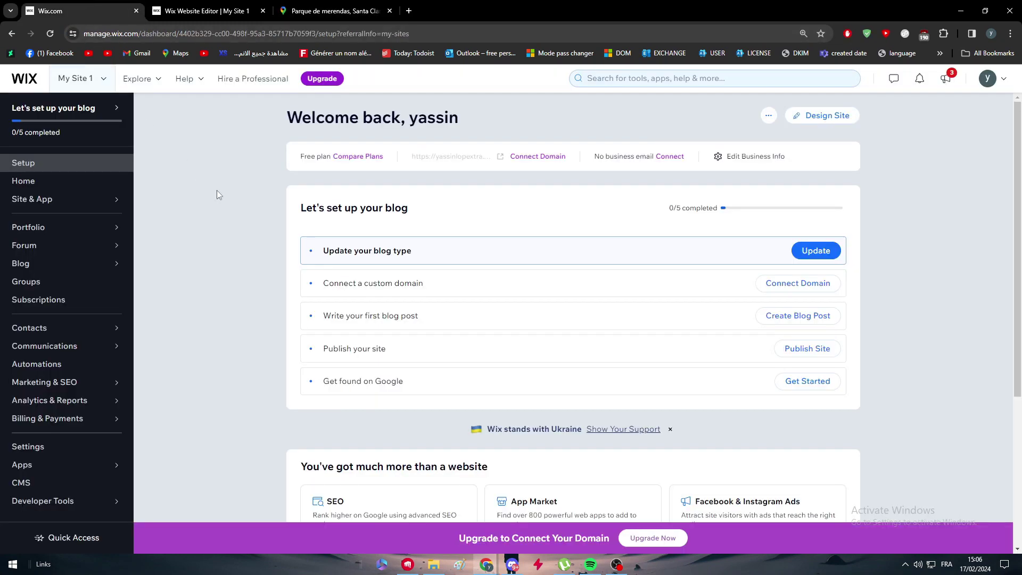
Back in the editor, show the Add Elements Embed Code category with Embed HTML, Embed a site and Custom element.
{"action": "left_click", "coordinate": [198, 15]}
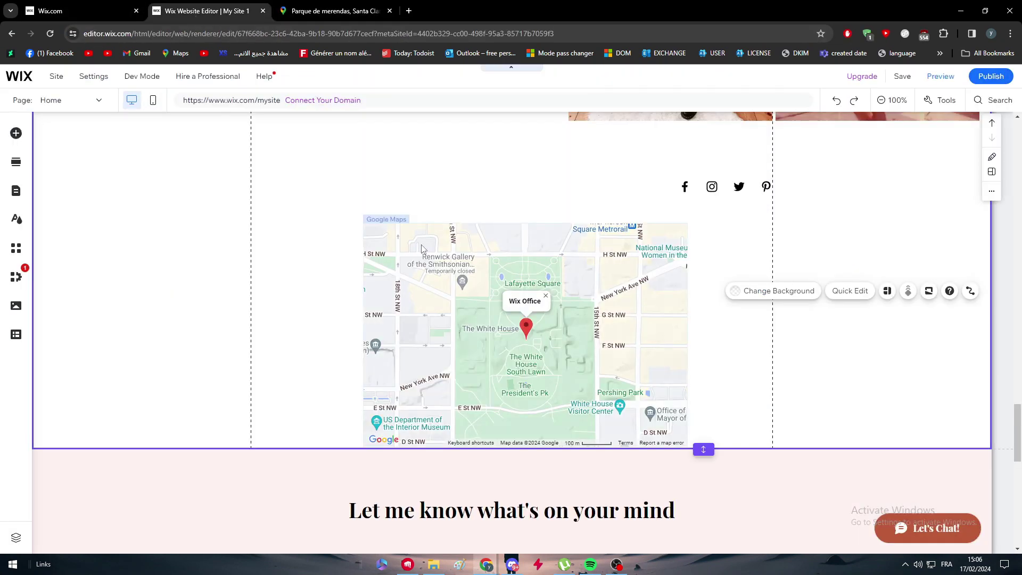
{"action": "left_click", "coordinate": [16, 133]}
{"action": "left_click", "coordinate": [56, 173]}
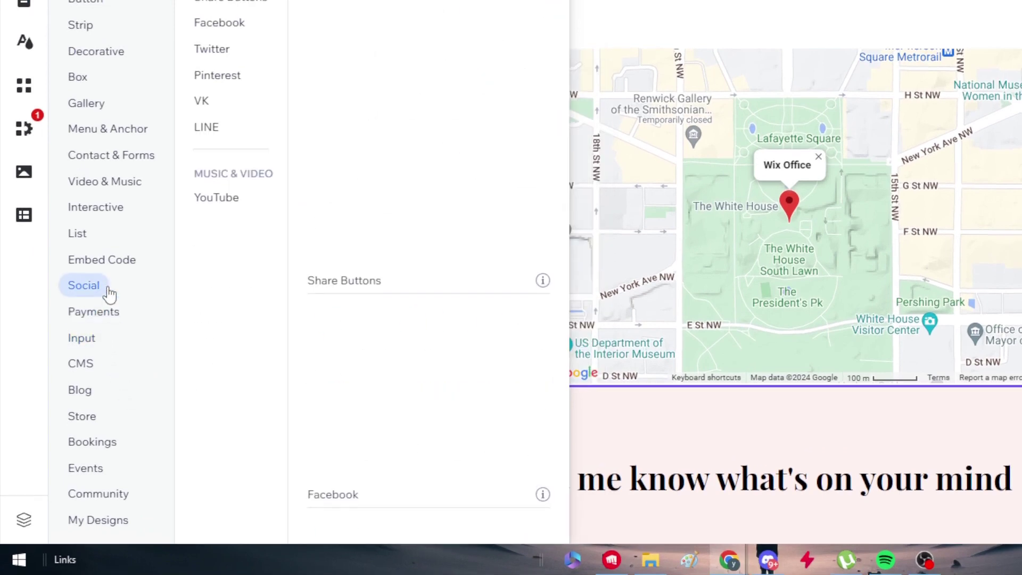
{"action": "left_click", "coordinate": [94, 313]}
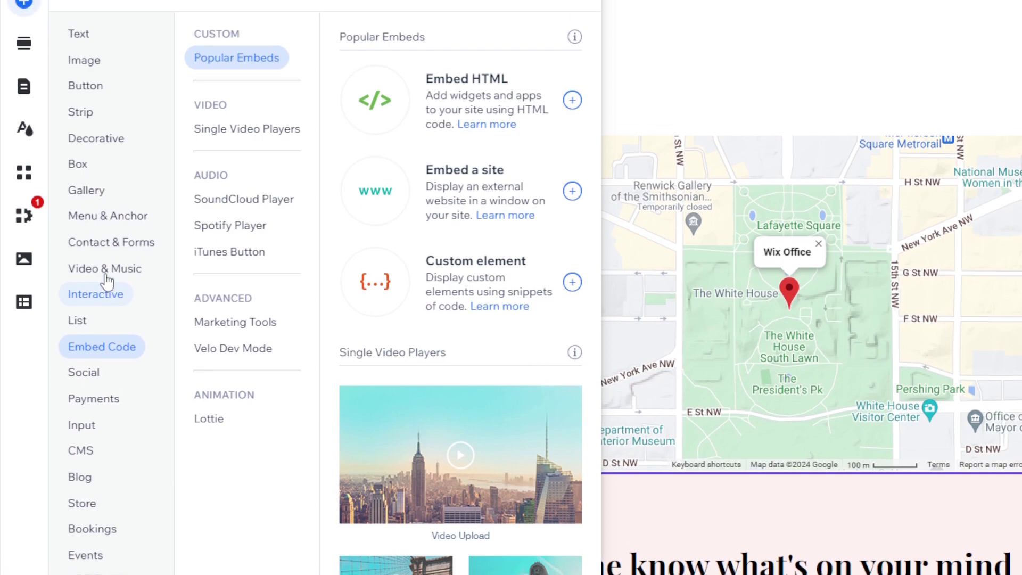
{"action": "mouse_move", "coordinate": [108, 156]}
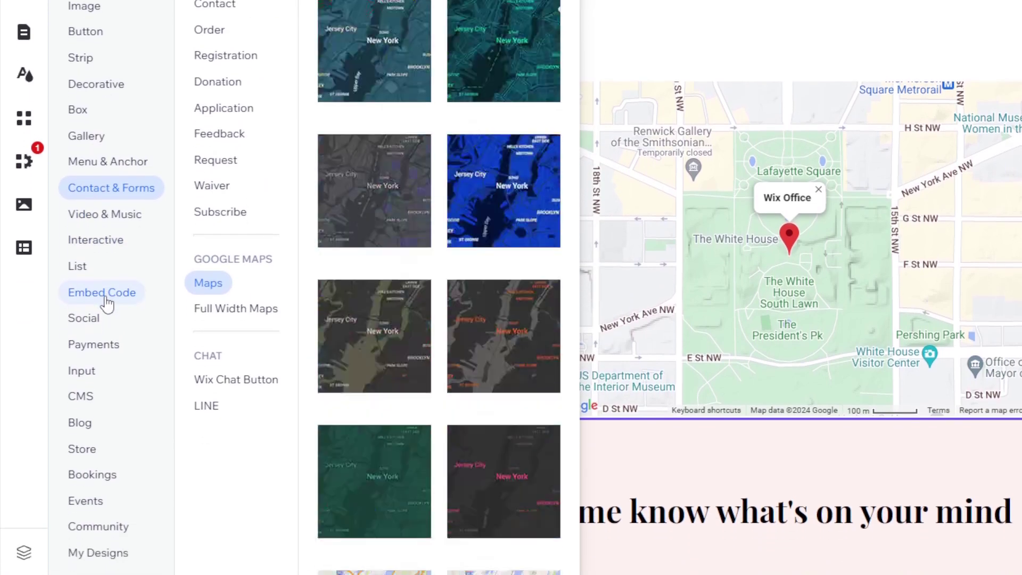
{"action": "mouse_move", "coordinate": [106, 396]}
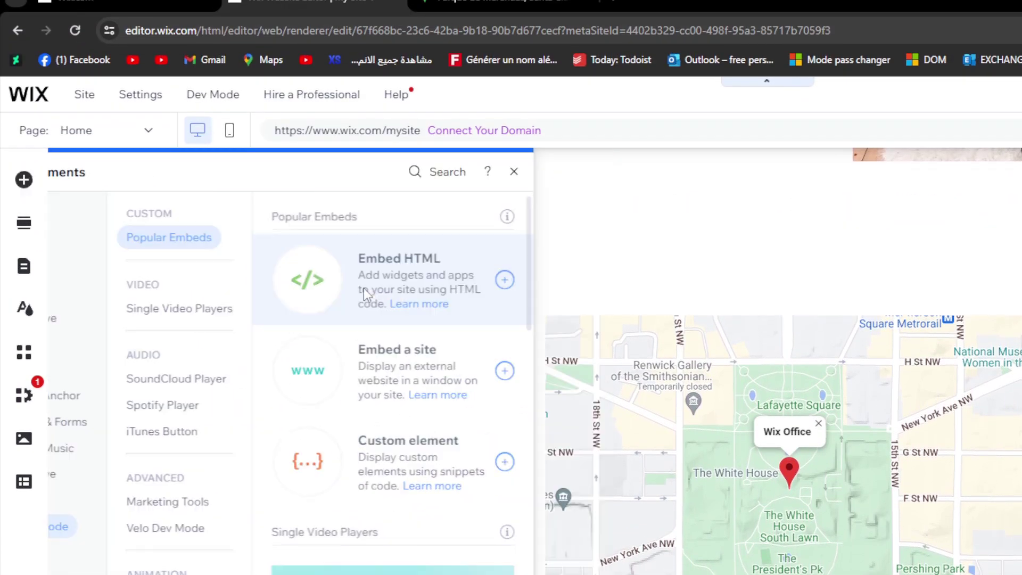
Add an Embed HTML element with the pasted Parque de merendas map code and enlarge it.
{"action": "left_click", "coordinate": [365, 295]}
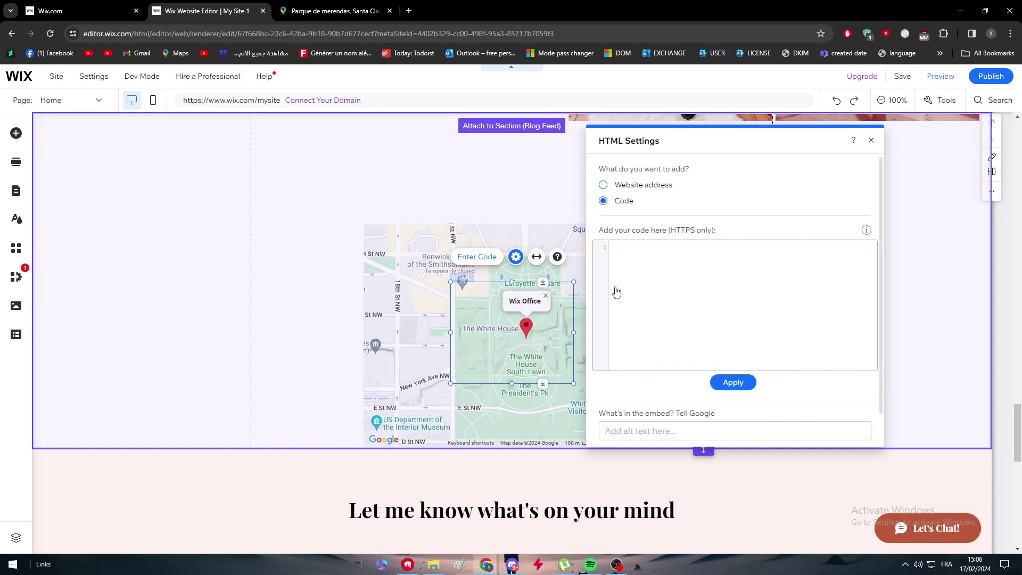
{"action": "key", "text": "ctrl+v"}
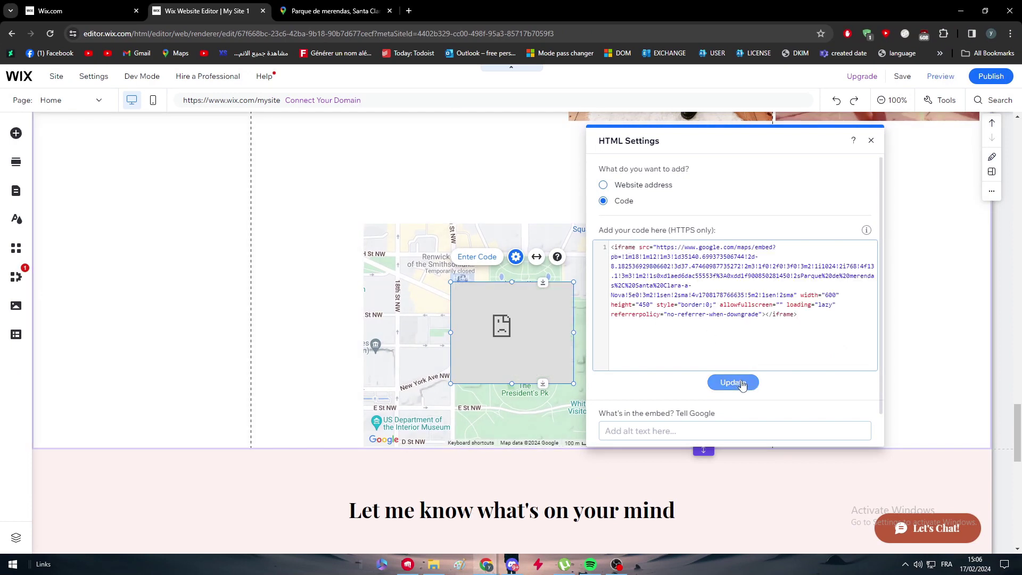
{"action": "left_click", "coordinate": [741, 385]}
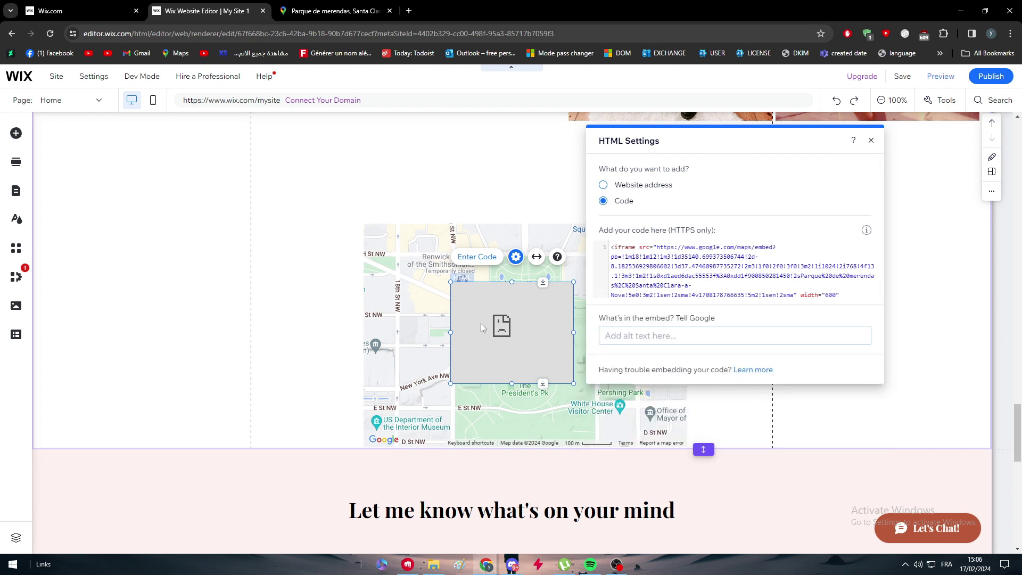
{"action": "left_click_drag", "start_coordinate": [452, 283], "coordinate": [268, 190]}
{"action": "left_click_drag", "start_coordinate": [573, 383], "coordinate": [687, 470]}
{"action": "left_click_drag", "start_coordinate": [657, 358], "coordinate": [601, 274]}
Delete the old Google Maps element and resize the embedded map to 615 × 462.
{"action": "left_click", "coordinate": [657, 420]}
{"action": "key", "text": "Delete"}
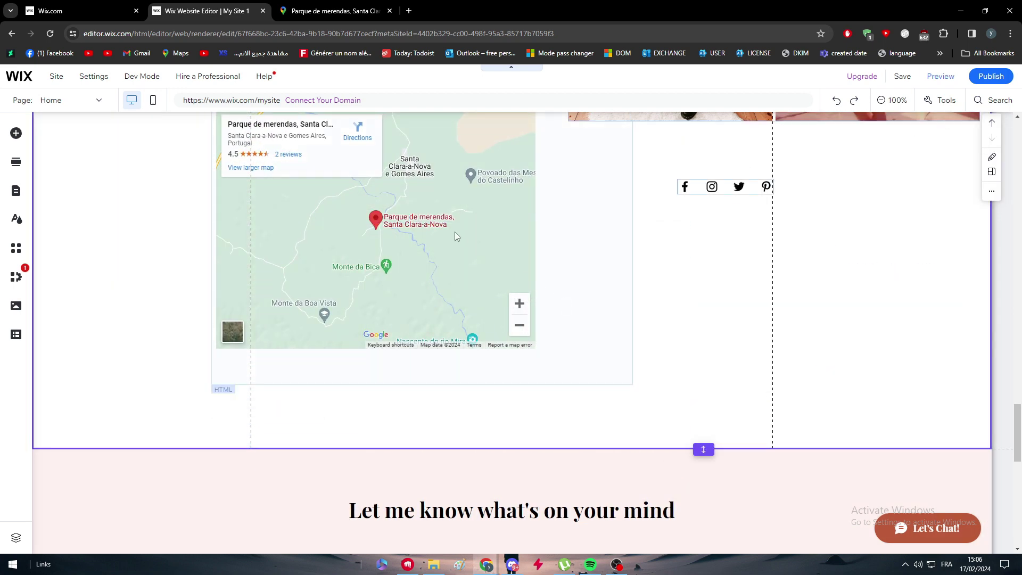
{"action": "left_click_drag", "start_coordinate": [394, 210], "coordinate": [503, 262]}
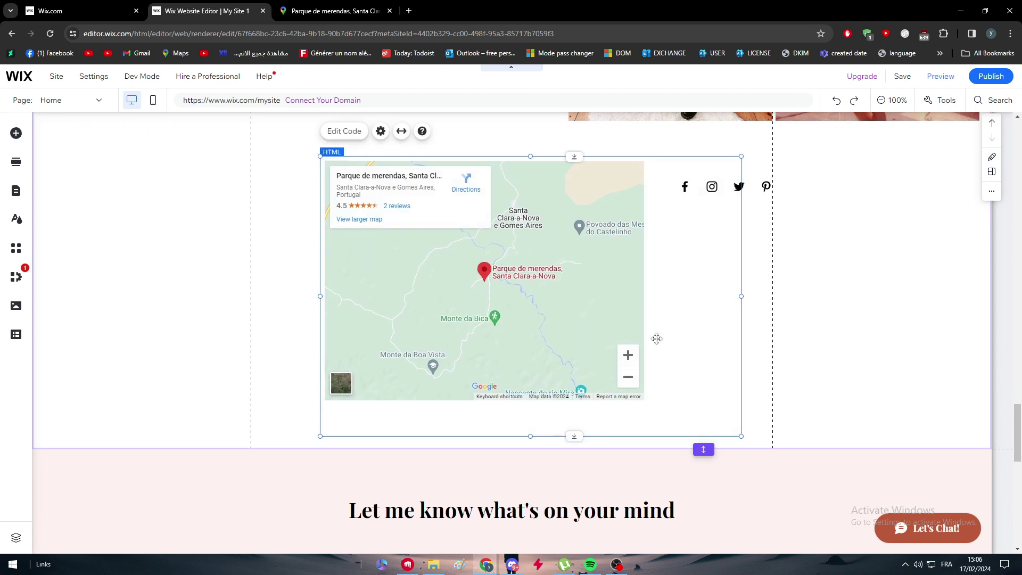
{"action": "left_click_drag", "start_coordinate": [737, 435], "coordinate": [647, 403]}
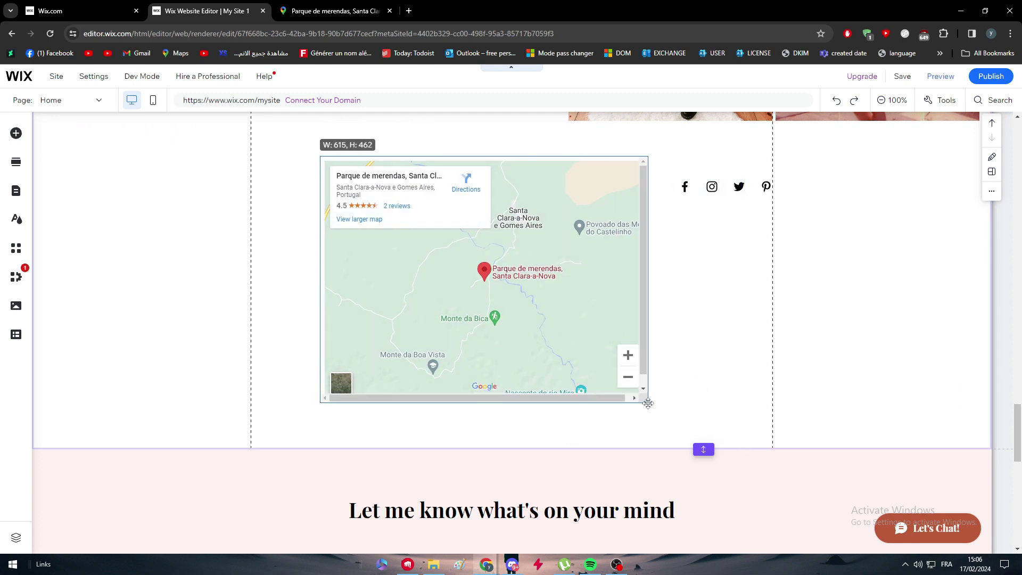
{"action": "left_click_drag", "start_coordinate": [543, 314], "coordinate": [561, 345]}
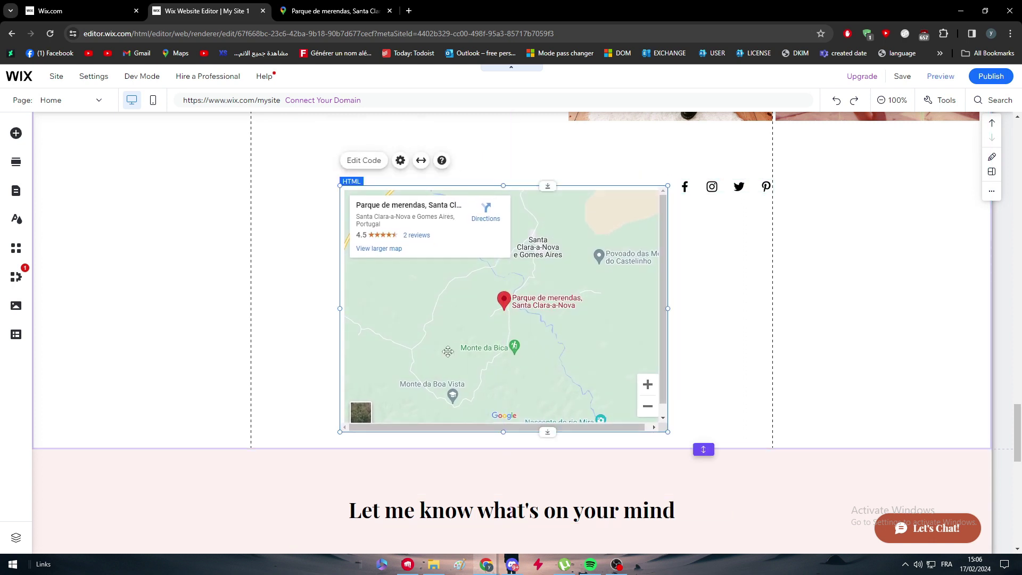
Drag the So Square map from Contact & Forms > Full Width Maps onto the Home page.
{"action": "left_click", "coordinate": [16, 136]}
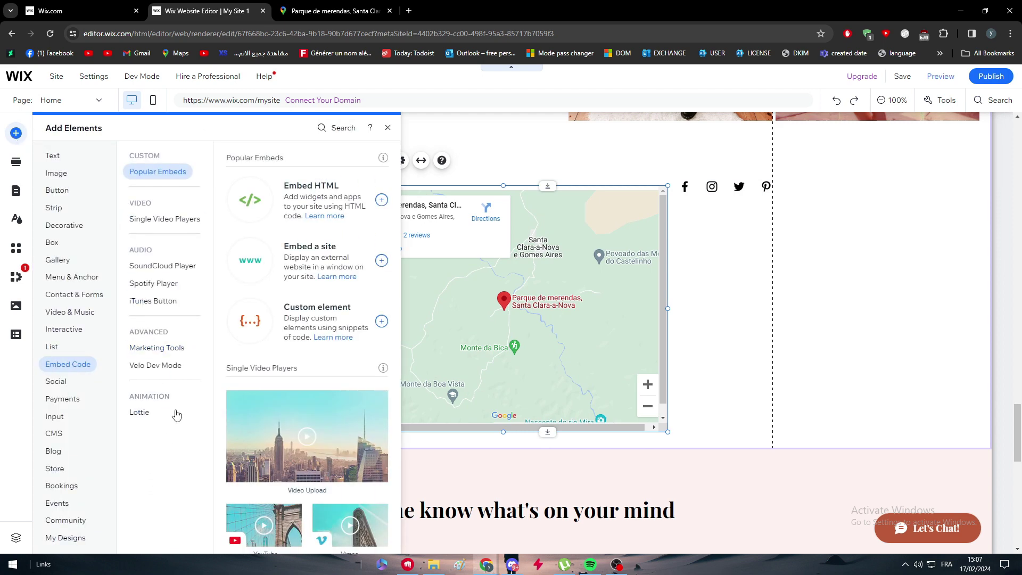
{"action": "mouse_move", "coordinate": [75, 294]}
{"action": "mouse_move", "coordinate": [157, 378]}
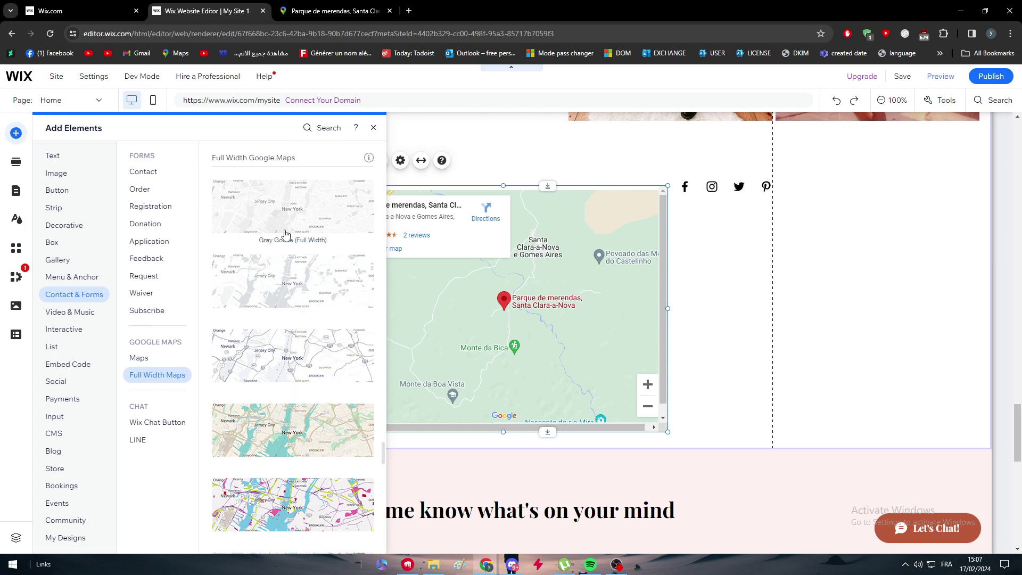
{"action": "scroll", "coordinate": [309, 452], "scroll_direction": "down", "scroll_amount": 6}
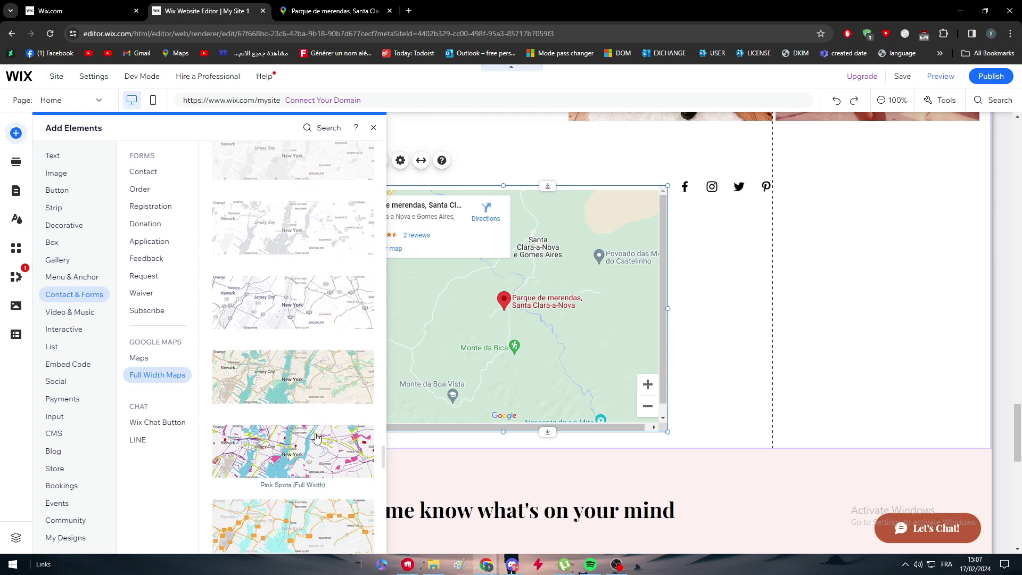
{"action": "scroll", "coordinate": [316, 431], "scroll_direction": "down", "scroll_amount": 7}
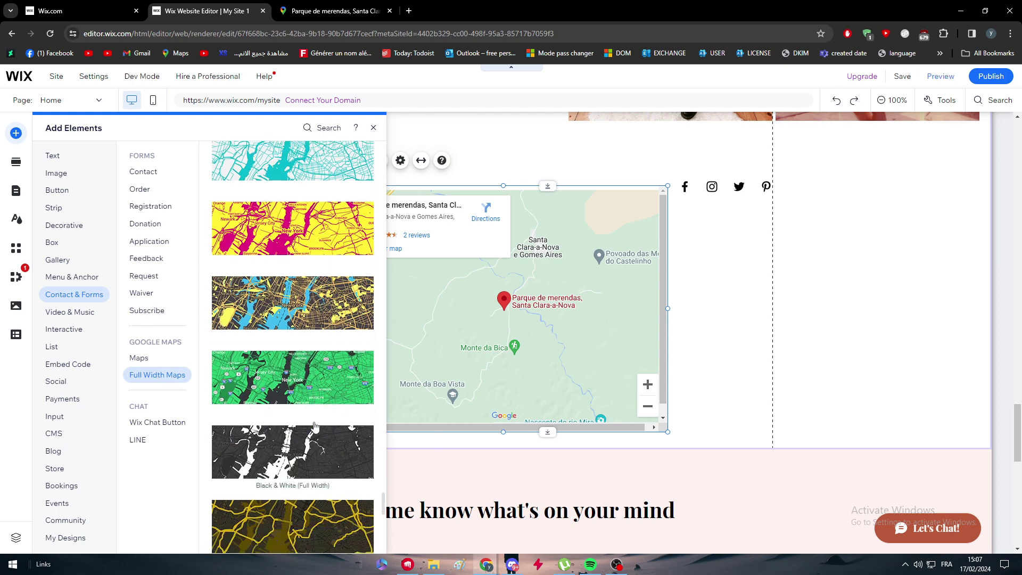
{"action": "scroll", "coordinate": [314, 426], "scroll_direction": "down", "scroll_amount": 3}
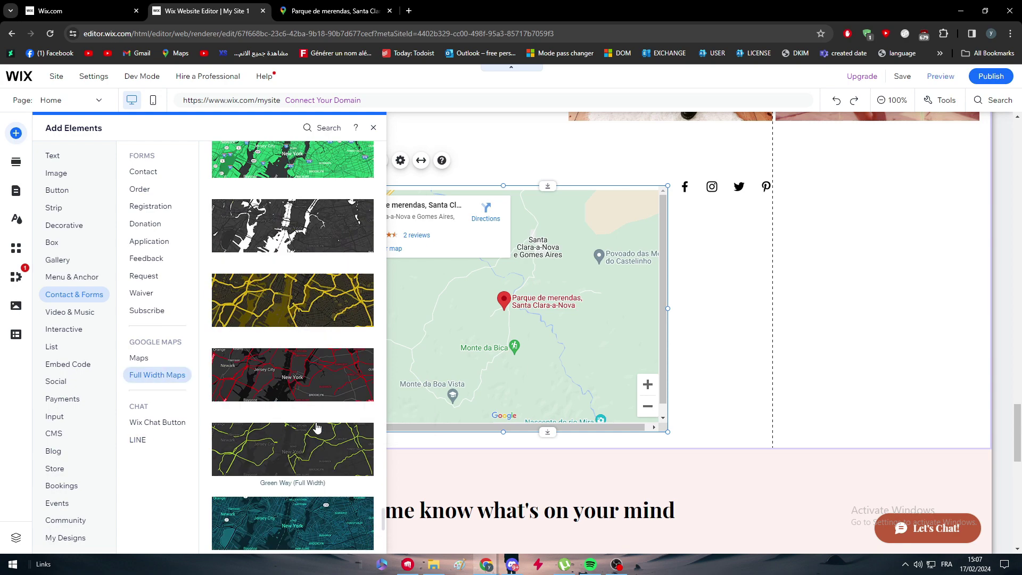
{"action": "scroll", "coordinate": [317, 428], "scroll_direction": "up", "scroll_amount": 10}
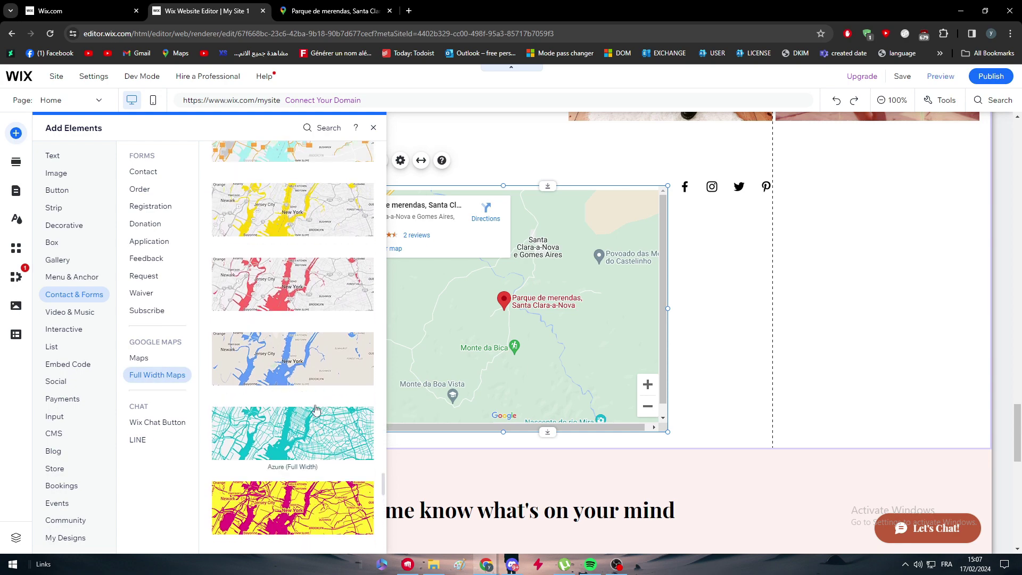
{"action": "scroll", "coordinate": [313, 417], "scroll_direction": "up", "scroll_amount": 4}
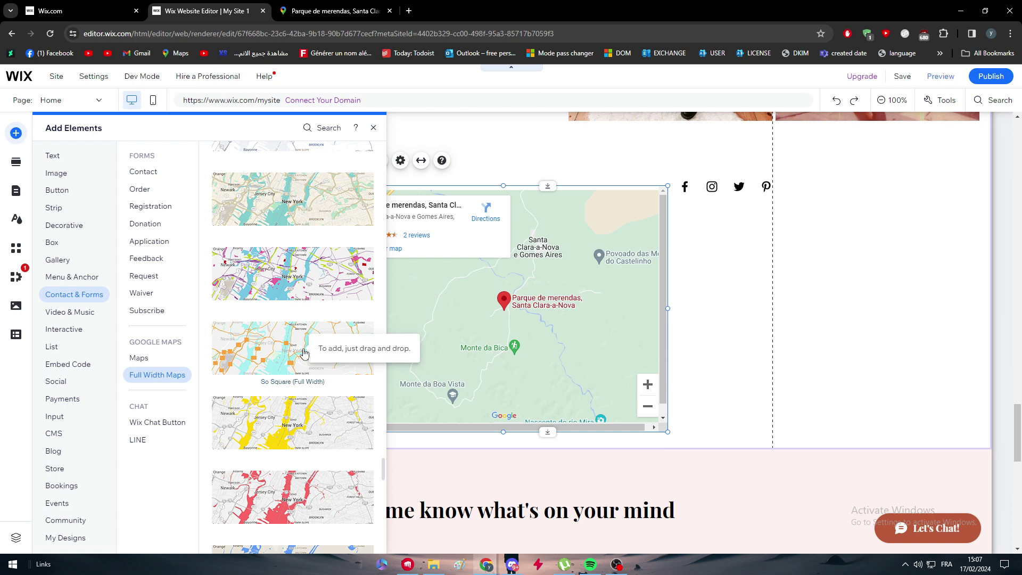
{"action": "left_click_drag", "start_coordinate": [304, 350], "coordinate": [516, 364]}
{"action": "scroll", "coordinate": [517, 364], "scroll_direction": "up", "scroll_amount": 2}
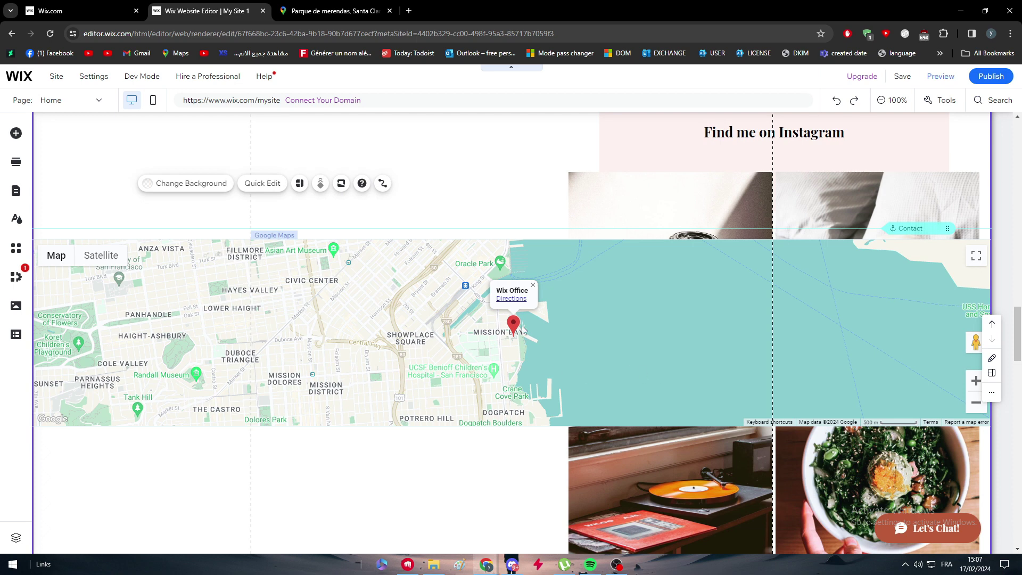
Delete the Instagram feed overlapping the new map.
{"action": "left_click", "coordinate": [452, 328]}
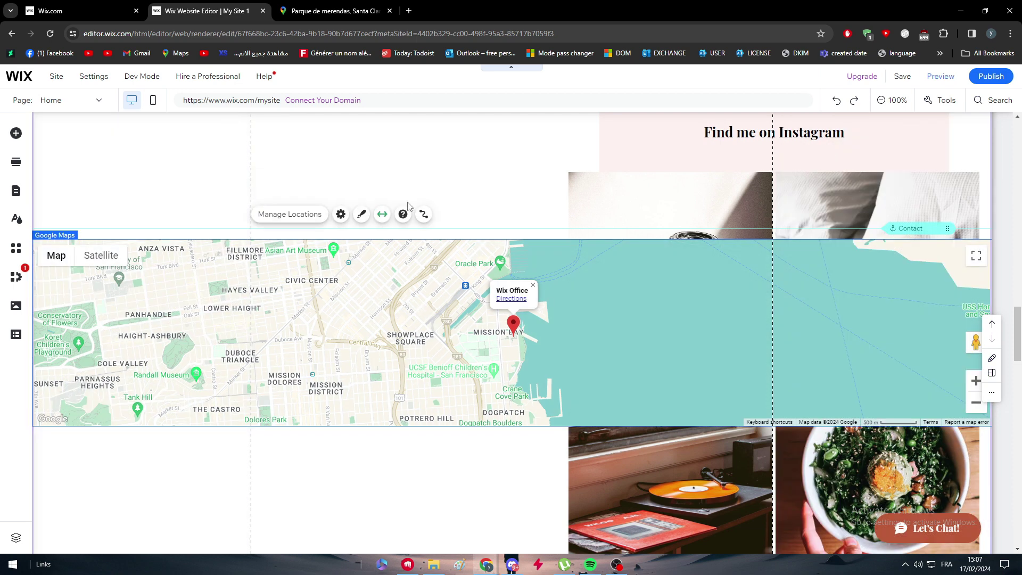
{"action": "left_click", "coordinate": [1001, 266]}
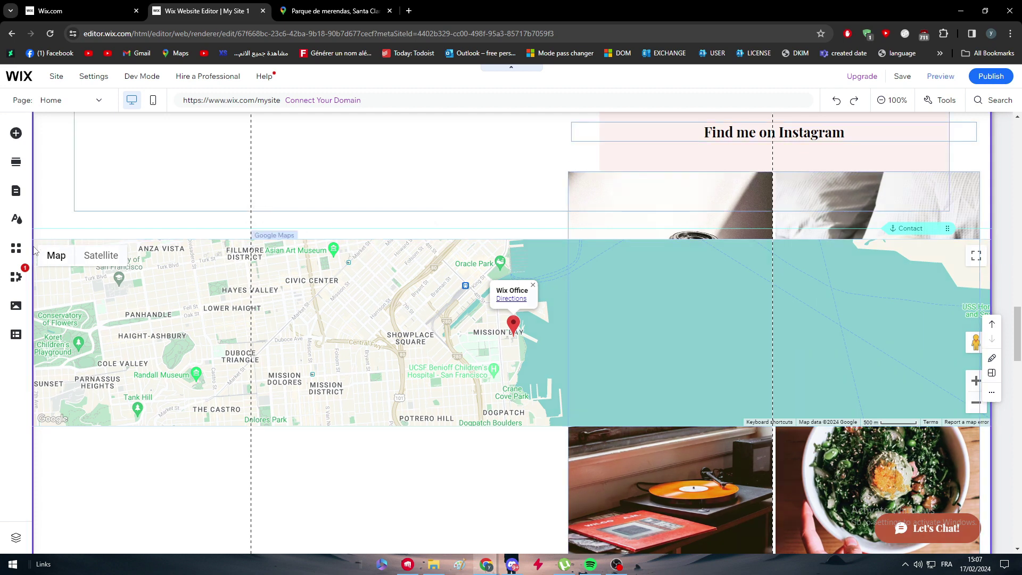
{"action": "left_click", "coordinate": [702, 216]}
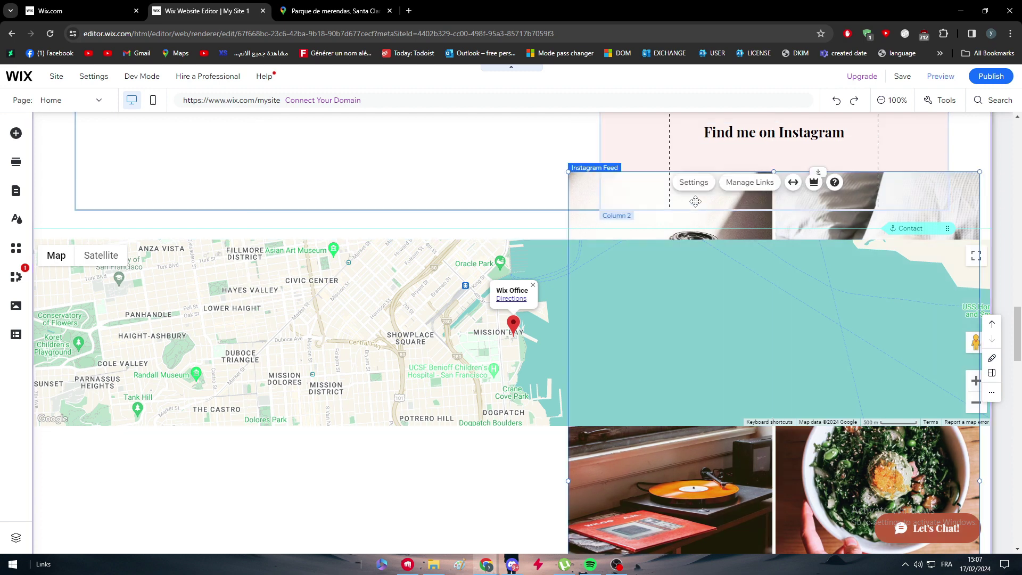
{"action": "key", "text": "Delete"}
Turn off the map's stretch to full width and align it to the content's left edge at x:0.
{"action": "left_click", "coordinate": [446, 318]}
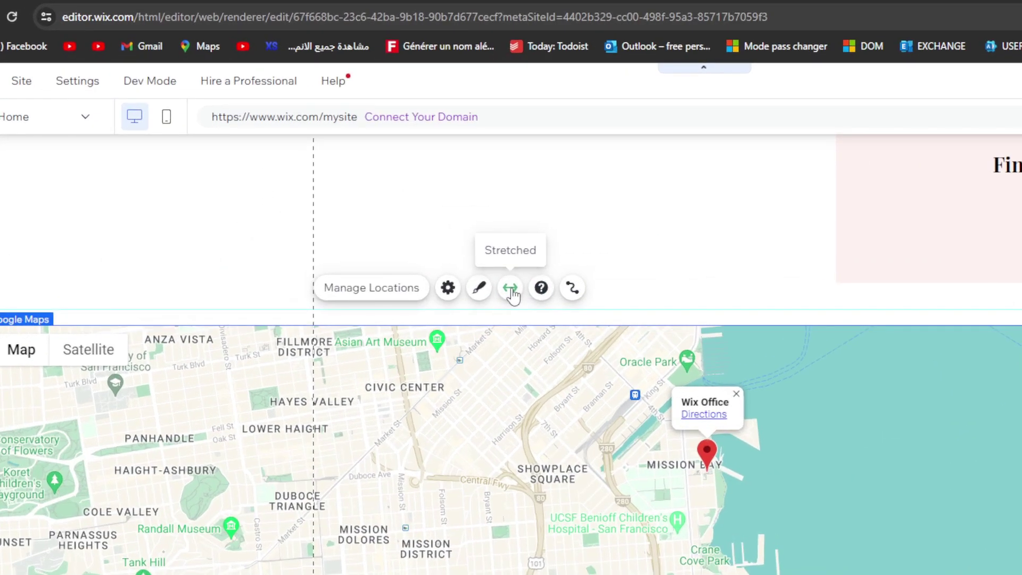
{"action": "left_click", "coordinate": [383, 215]}
{"action": "left_click_drag", "start_coordinate": [100, 423], "coordinate": [216, 424]}
{"action": "left_click_drag", "start_coordinate": [279, 274], "coordinate": [250, 273]}
{"action": "left_click", "coordinate": [326, 248]}
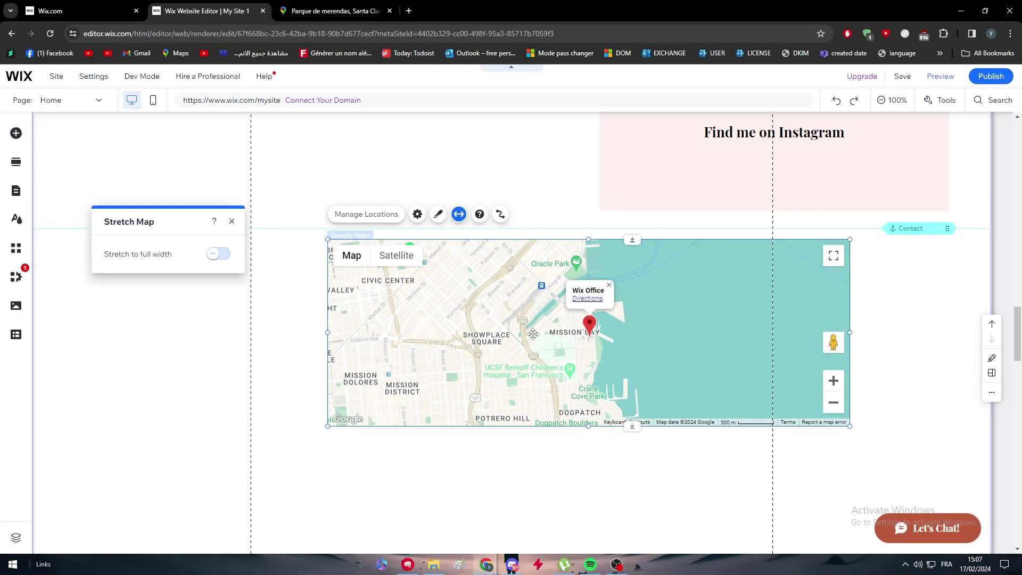
{"action": "left_click_drag", "start_coordinate": [533, 334], "coordinate": [464, 336]}
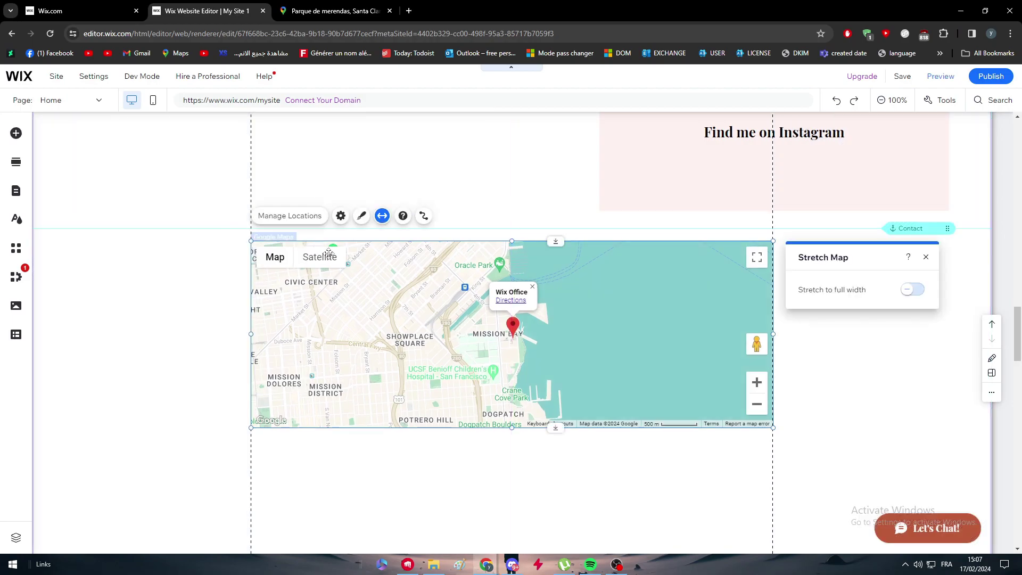
Keep the red classic pin as the map's marker in Pin Design.
{"action": "left_click", "coordinate": [359, 216]}
{"action": "left_click", "coordinate": [894, 292]}
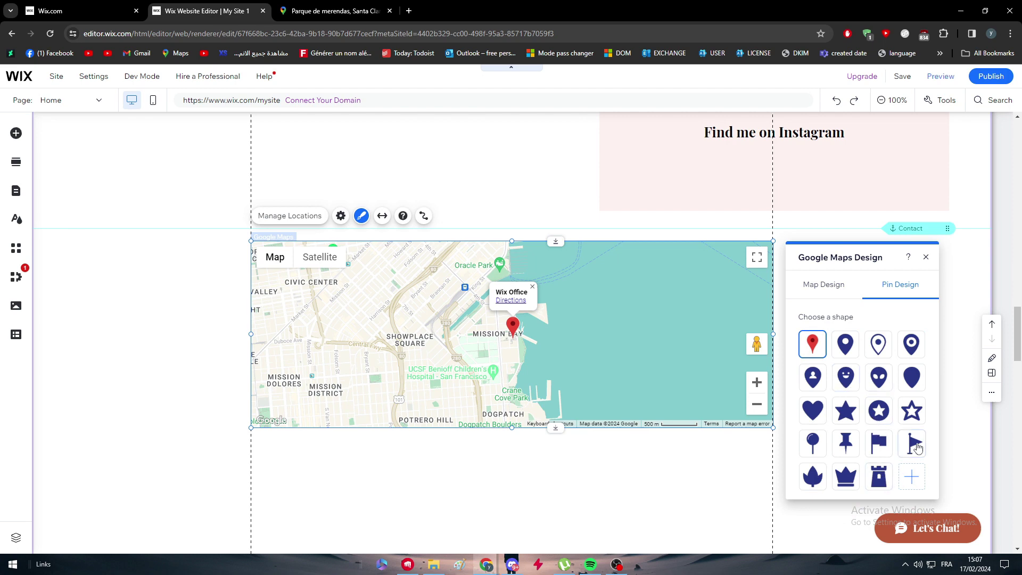
{"action": "left_click", "coordinate": [916, 448]}
{"action": "left_click", "coordinate": [878, 376]}
{"action": "left_click", "coordinate": [813, 344]}
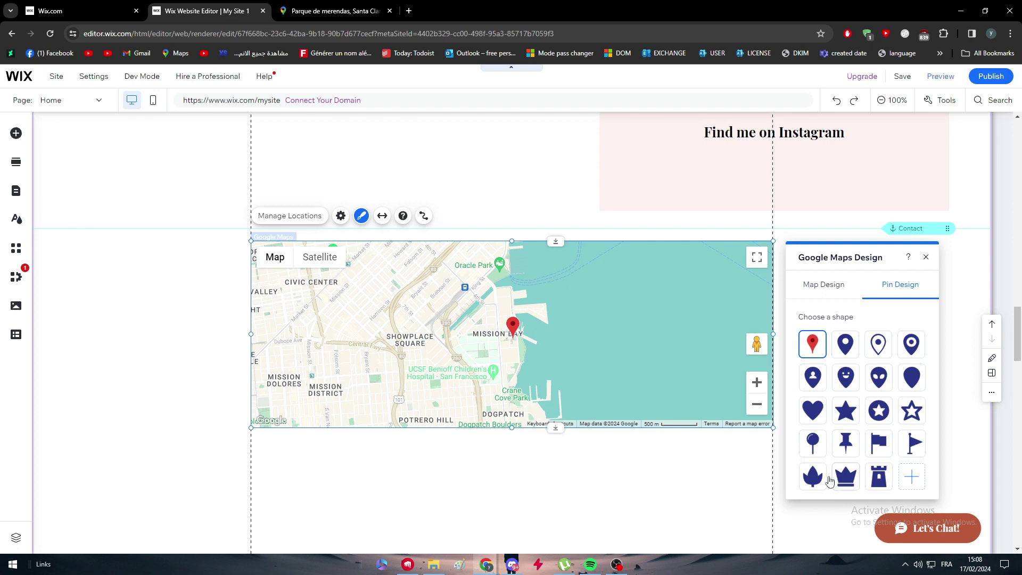
Switch off the map/satellite, zoom, Street View and Directions controls in the map's settings.
{"action": "left_click", "coordinate": [341, 215]}
{"action": "left_click", "coordinate": [912, 336]}
{"action": "left_click", "coordinate": [909, 376]}
{"action": "left_click", "coordinate": [911, 415]}
{"action": "left_click", "coordinate": [912, 453]}
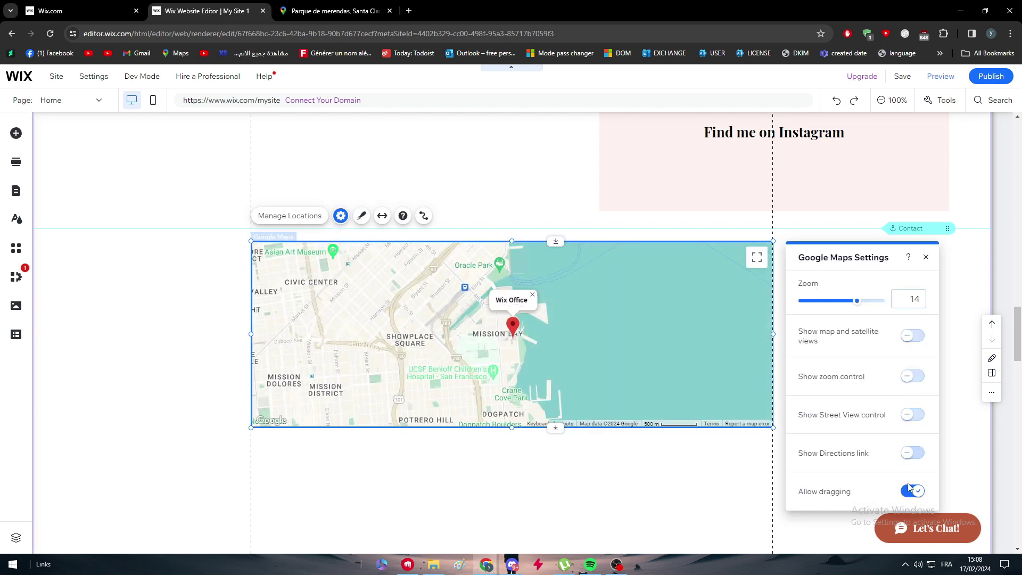
{"action": "left_click", "coordinate": [623, 449]}
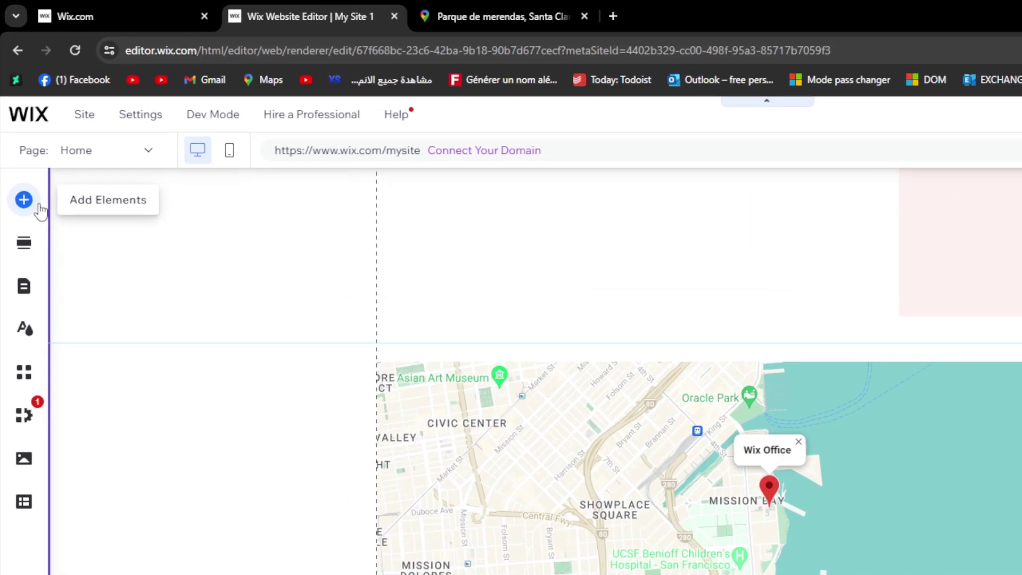
Show the Full Width Maps styles under Contact & Forms, glance at the Parque de merendas tab, and return.
{"action": "left_click", "coordinate": [39, 205]}
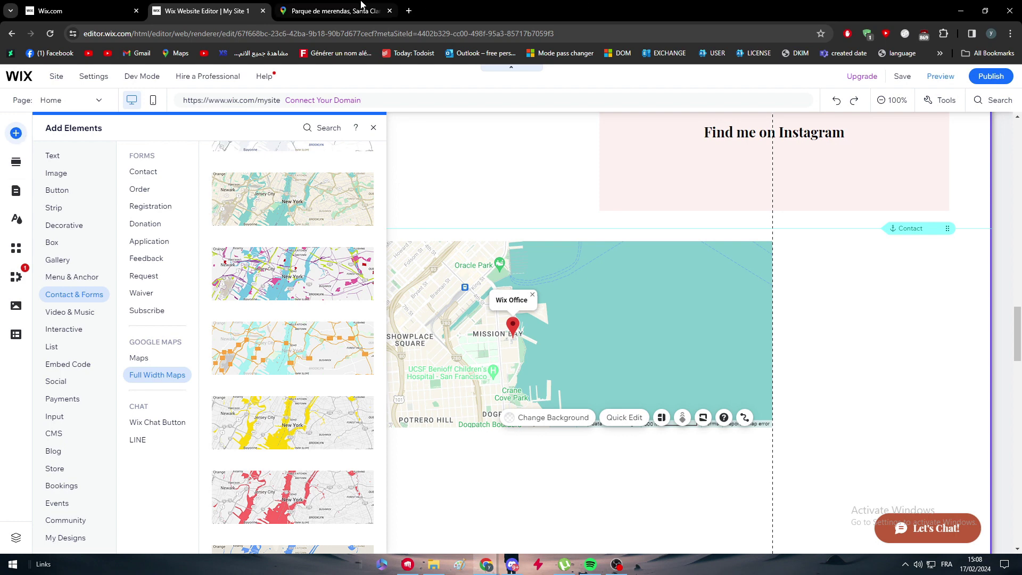
{"action": "left_click", "coordinate": [332, 11]}
{"action": "left_click", "coordinate": [235, 12]}
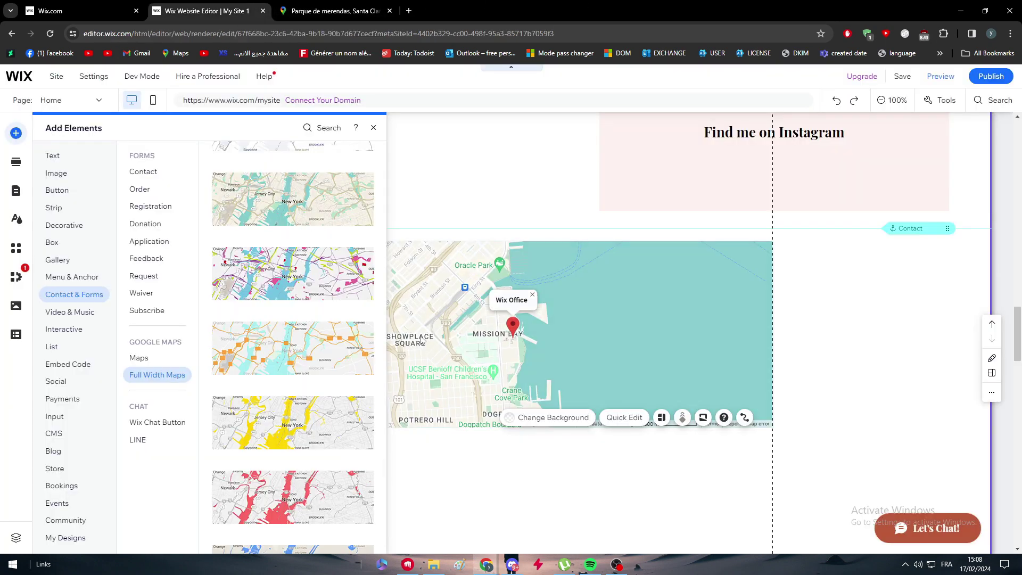